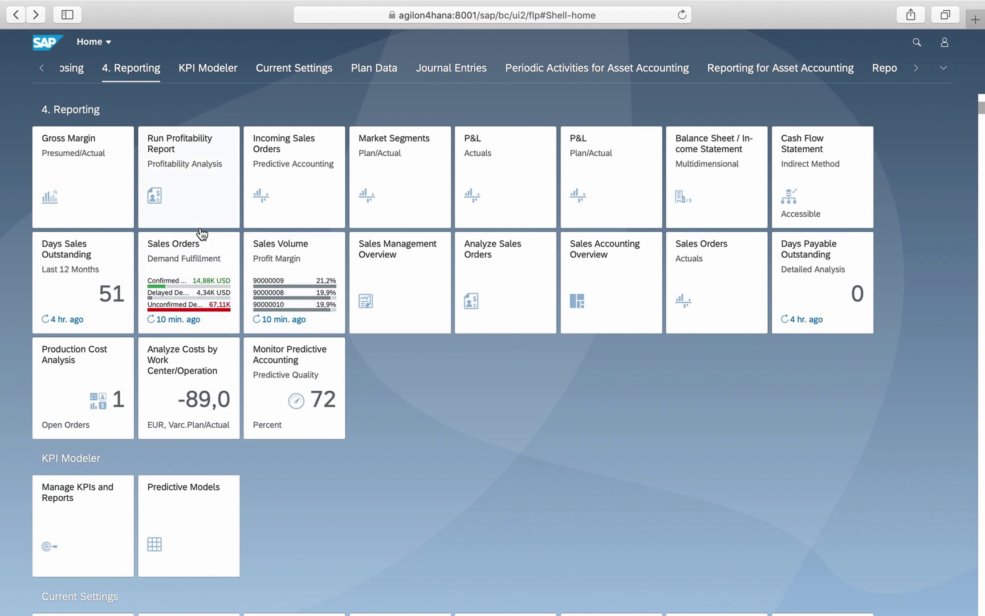
Look at the Gross Margin analysis app, then go back to the launchpad home page.
left_click(103, 193)
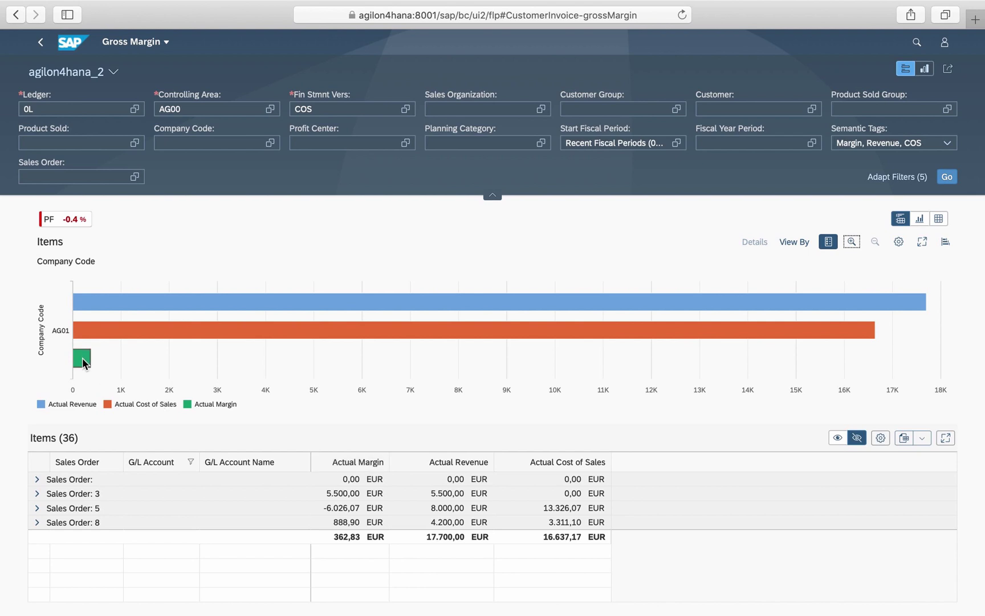
mouse_move(86, 365)
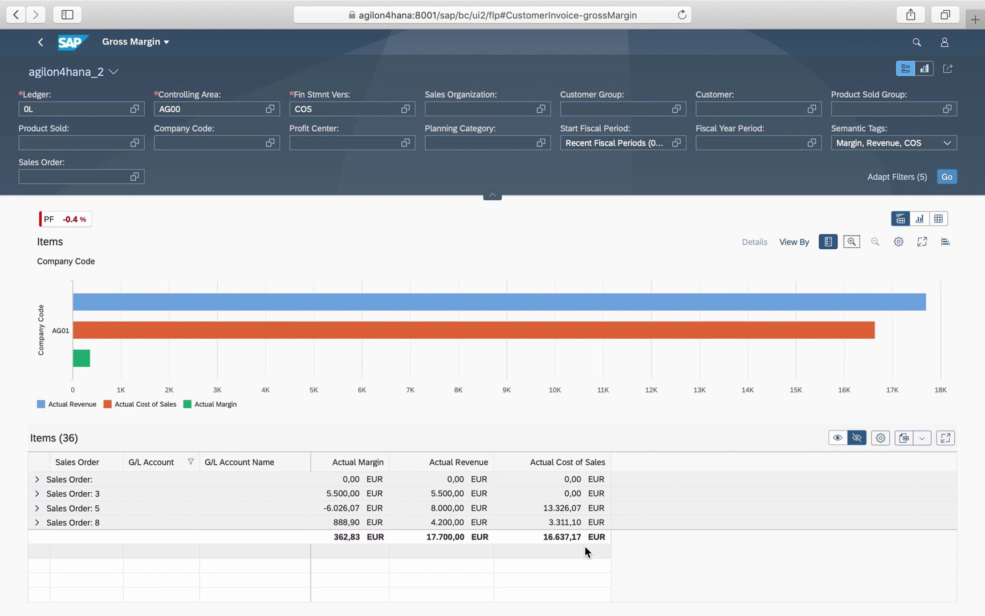
left_click(49, 47)
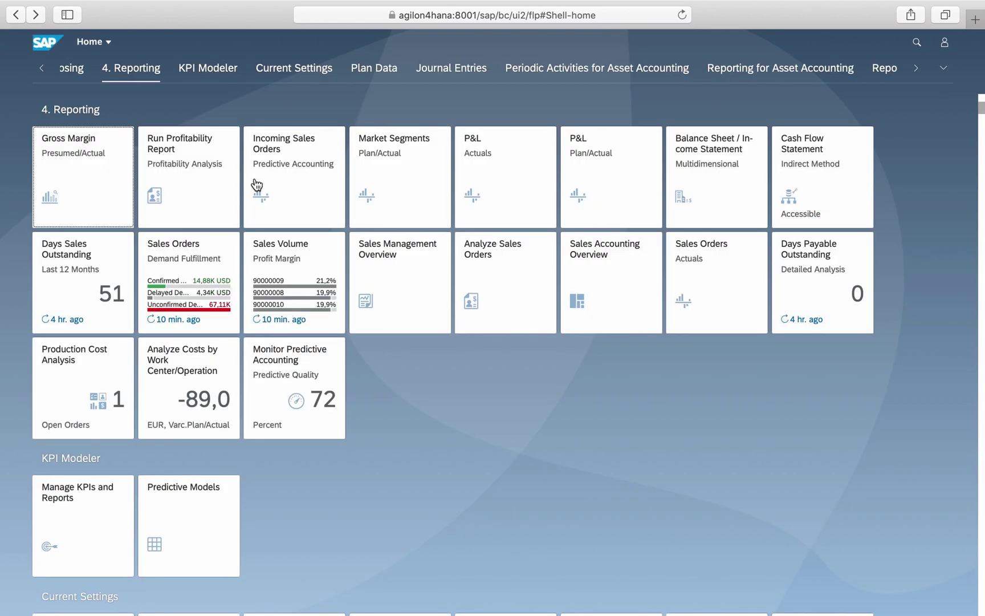
In Manage KPIs and Reports, add a new KPI group titled 'My KPIs'.
left_click(123, 505)
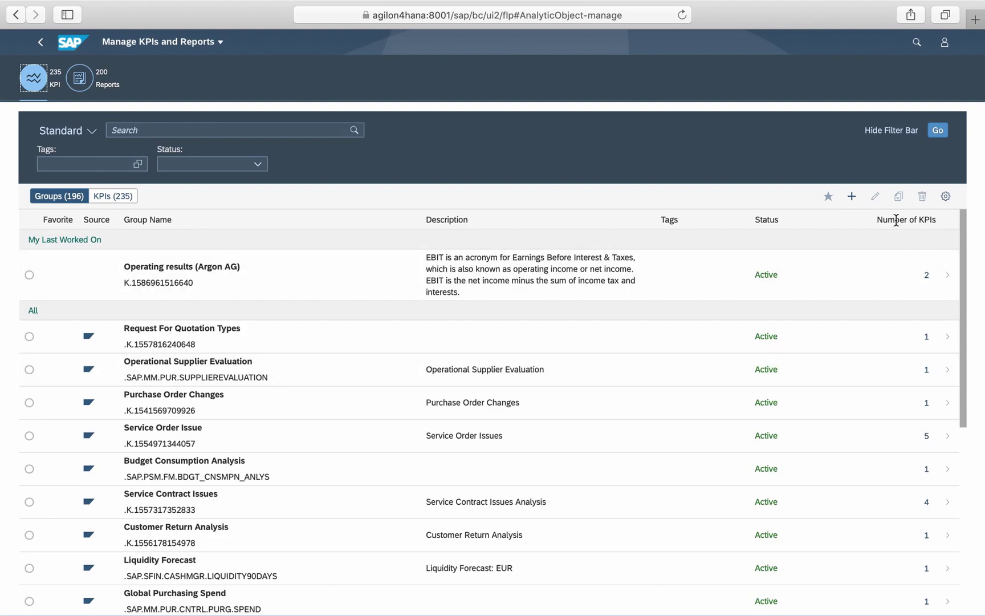
left_click(852, 197)
left_click(439, 145)
type("MY KPIs")
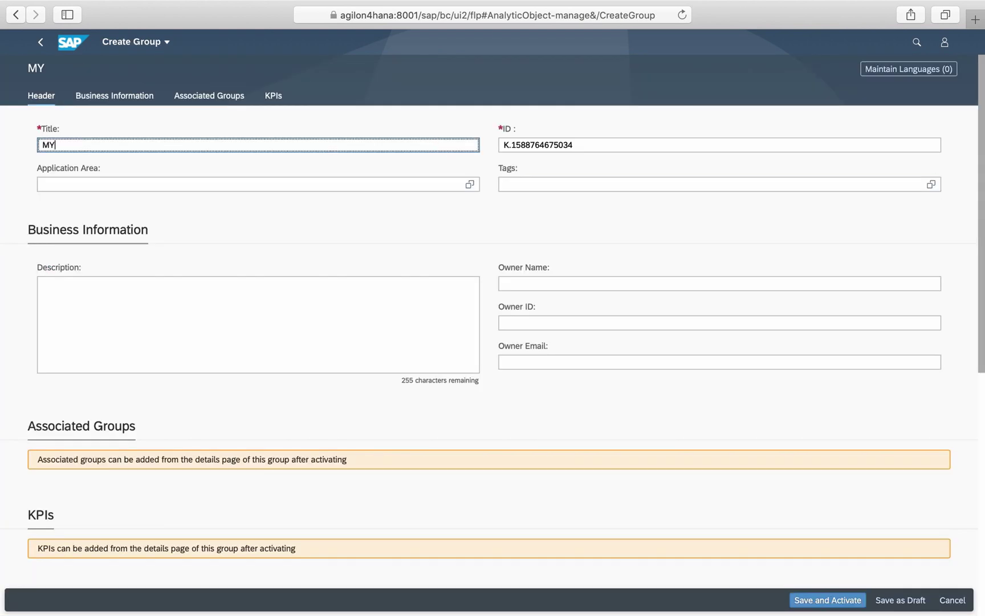
key("BackSpace")
key("BackSpace")
key("BackSpace")
key("BackSpace")
key("BackSpace")
key("BackSpace")
type("y KPIs")
Set the group's application area to Profitability Analysis under CO Controlling.
left_click(471, 185)
left_click(471, 164)
scroll(492, 330, "down", 10)
left_click(288, 285)
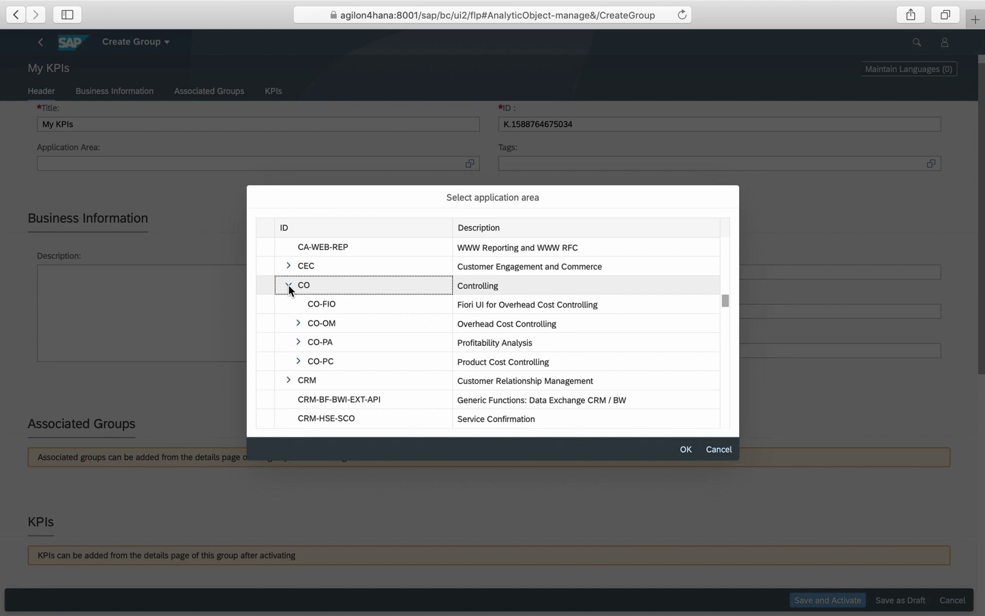
left_click(322, 342)
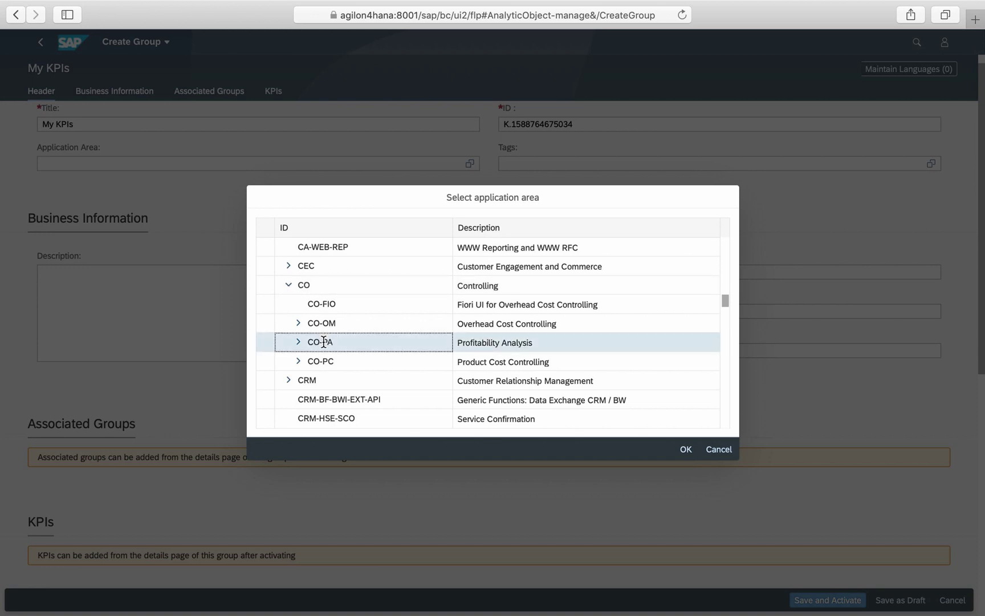
left_click(684, 449)
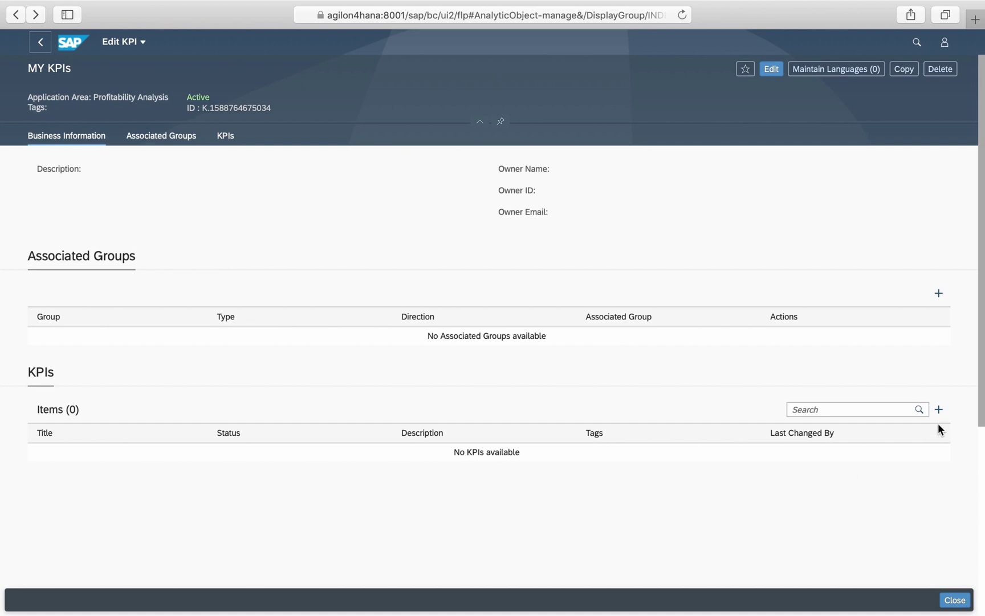
Add a KPI titled 'ACTUAL MARGIN' to My KPIs and start defining its data source.
left_click(939, 410)
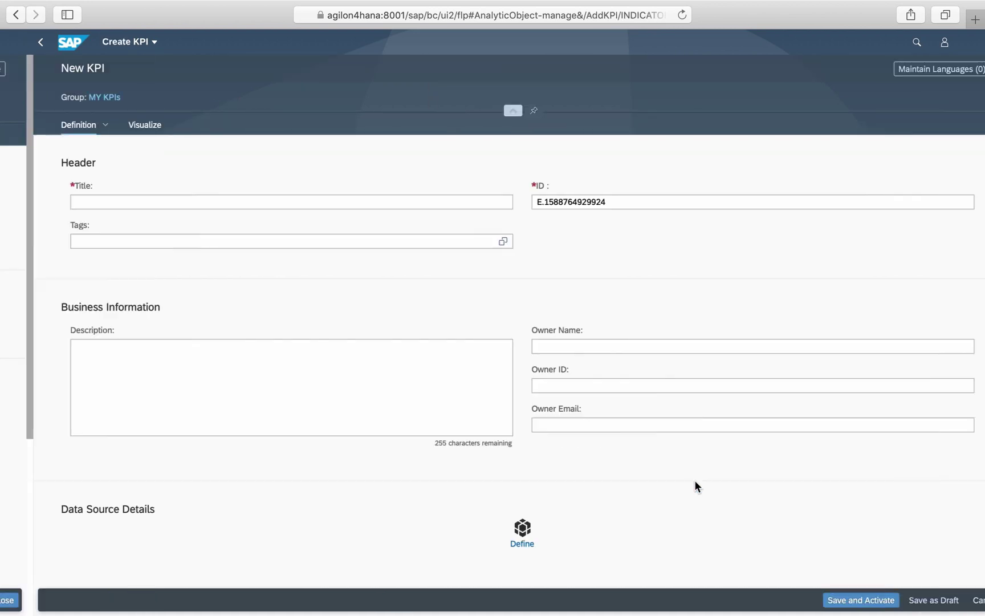
left_click(351, 198)
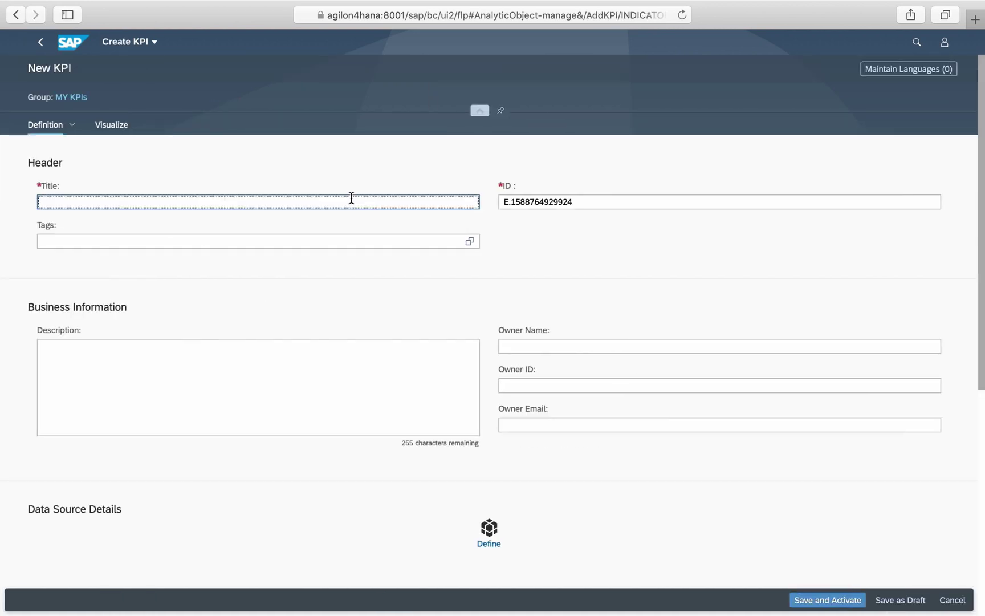
type("ACTUAL MA")
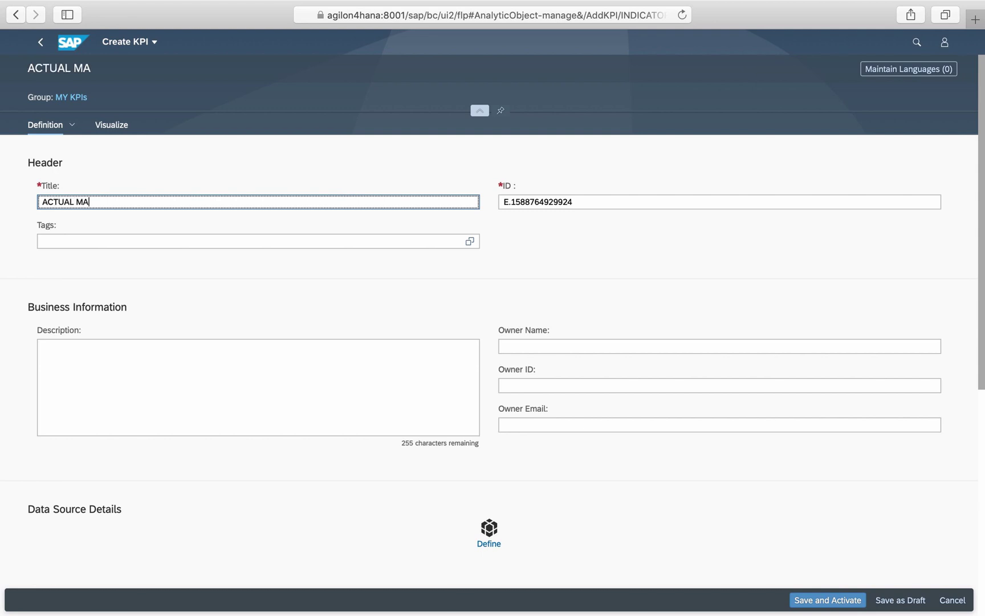
type("RGIN")
left_click(429, 316)
scroll(491, 473, "down", 2)
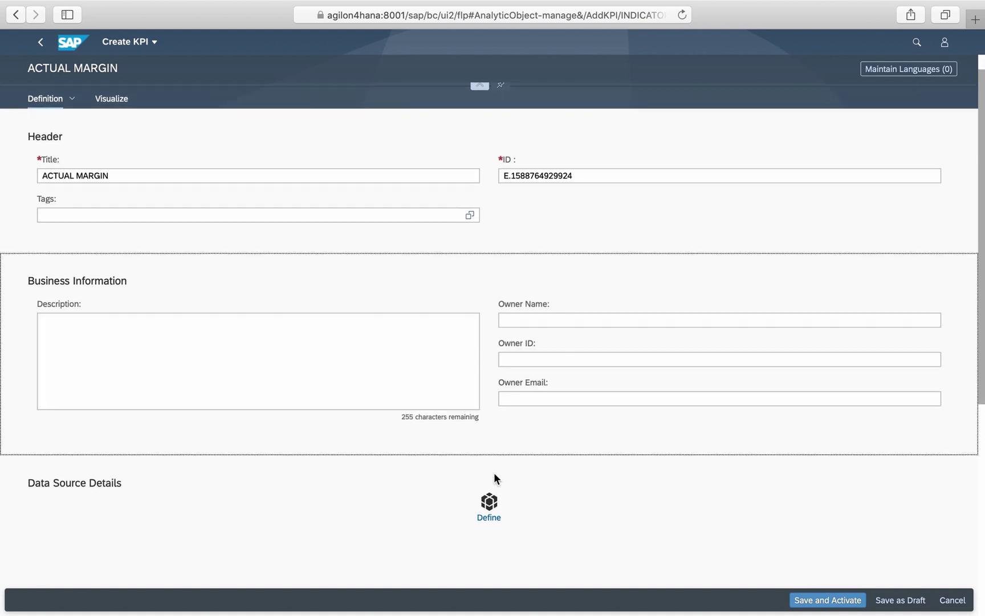
scroll(495, 476, "down", 4)
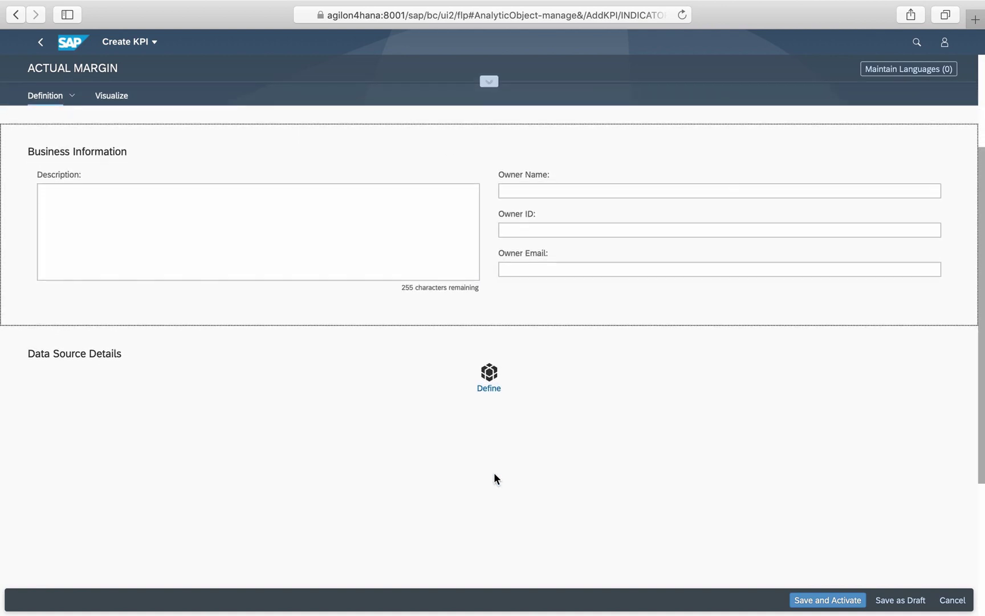
left_click(488, 389)
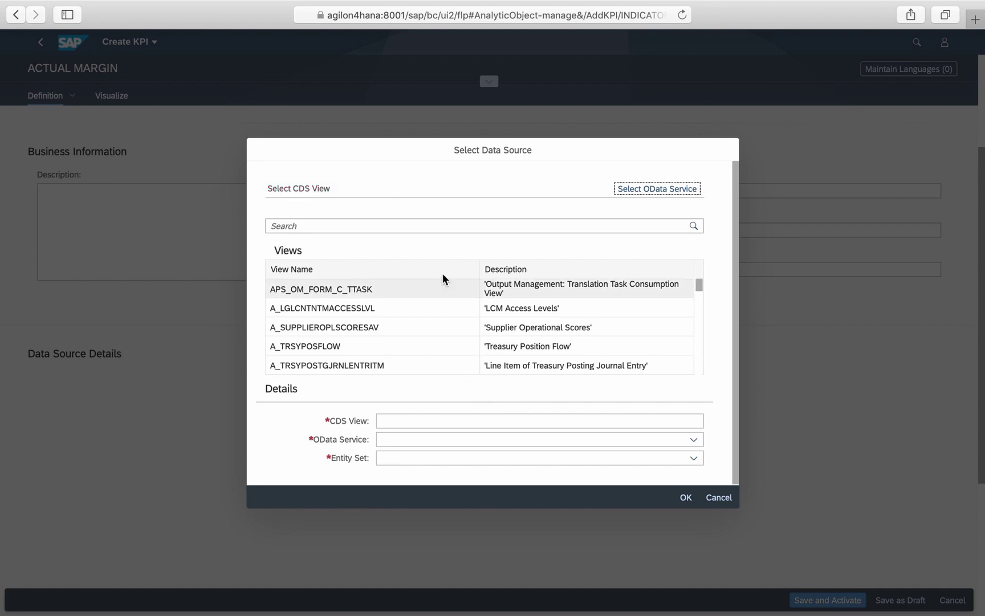
Search OData services for 'margin', choose FAC_GROSSMARGIN_SRV with entity set C_GrossMarginKPIResults.
left_click(634, 191)
left_click(502, 234)
type("margin")
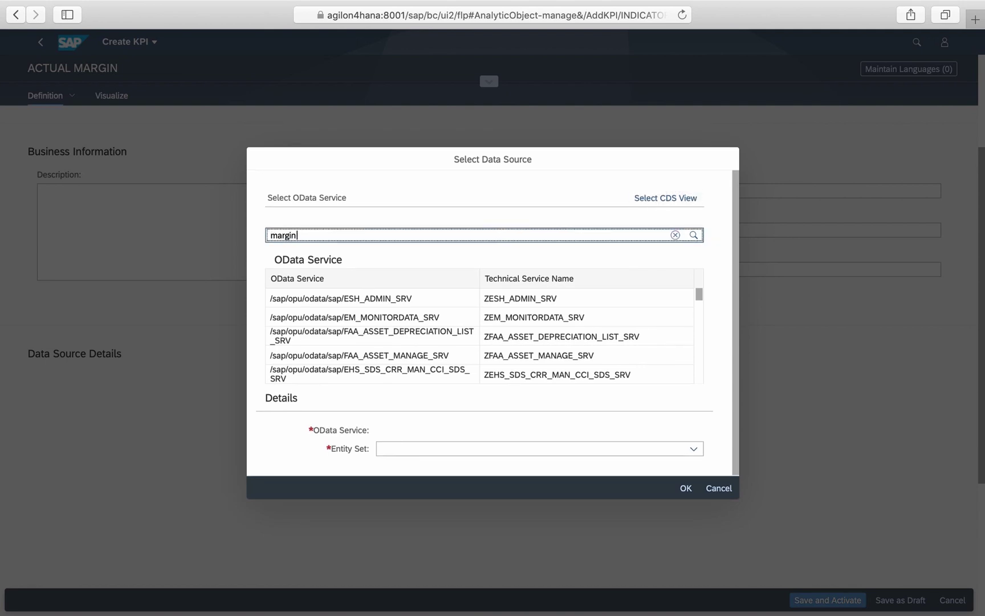
left_click(696, 236)
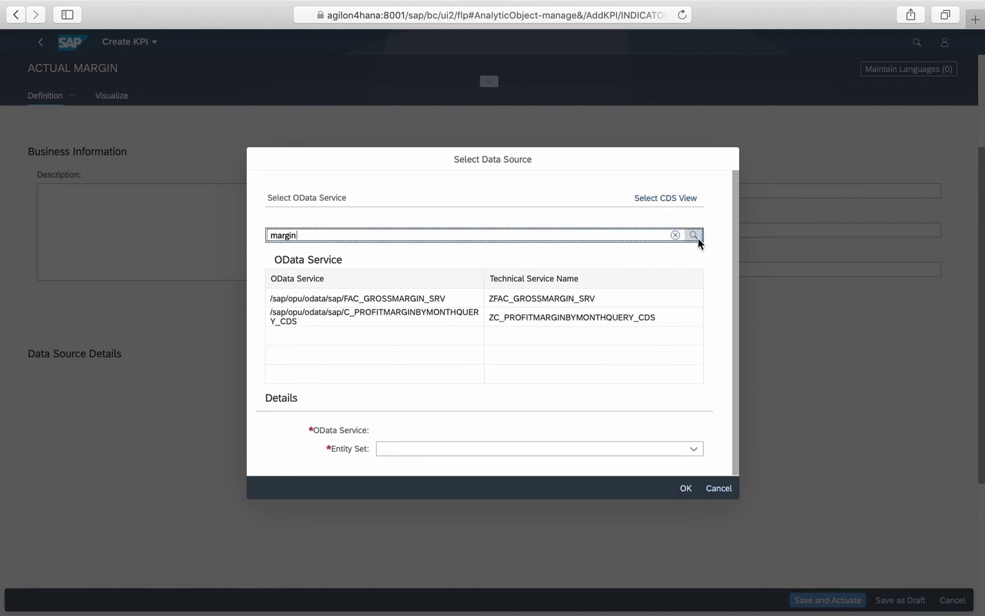
left_click(590, 297)
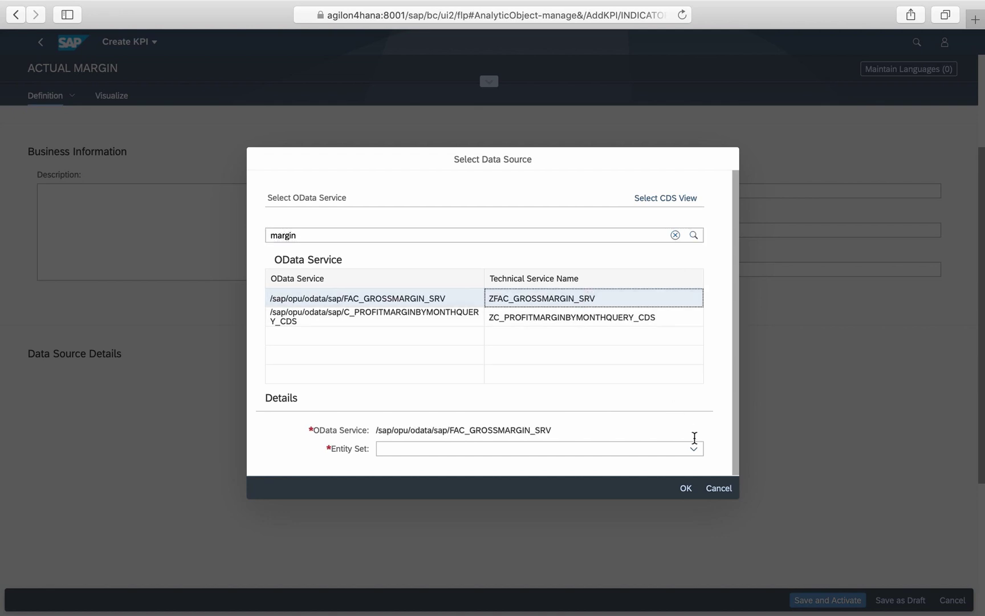
left_click(693, 449)
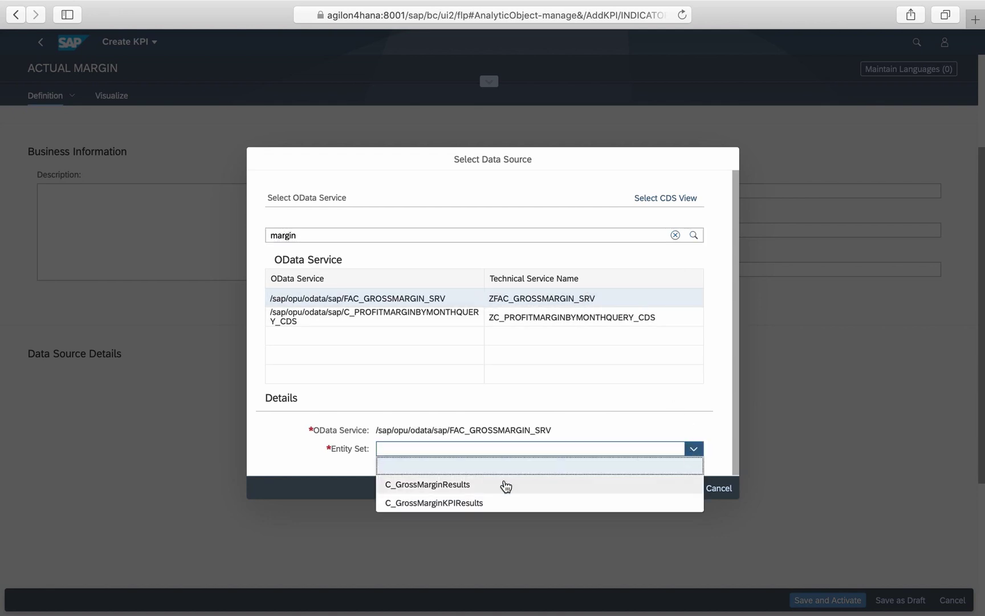
left_click(468, 503)
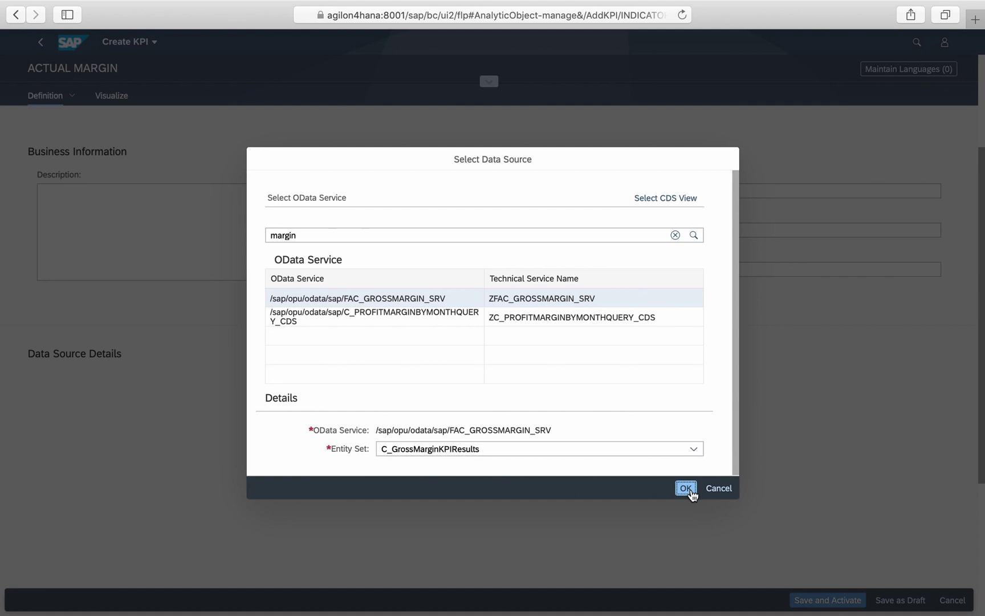
left_click(689, 491)
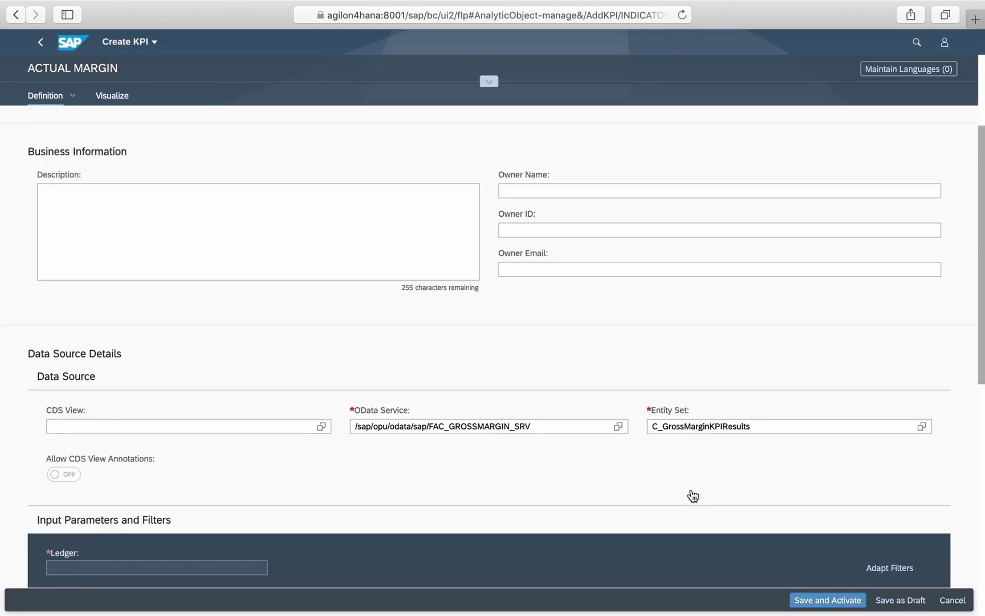
scroll(693, 495, "down", 4)
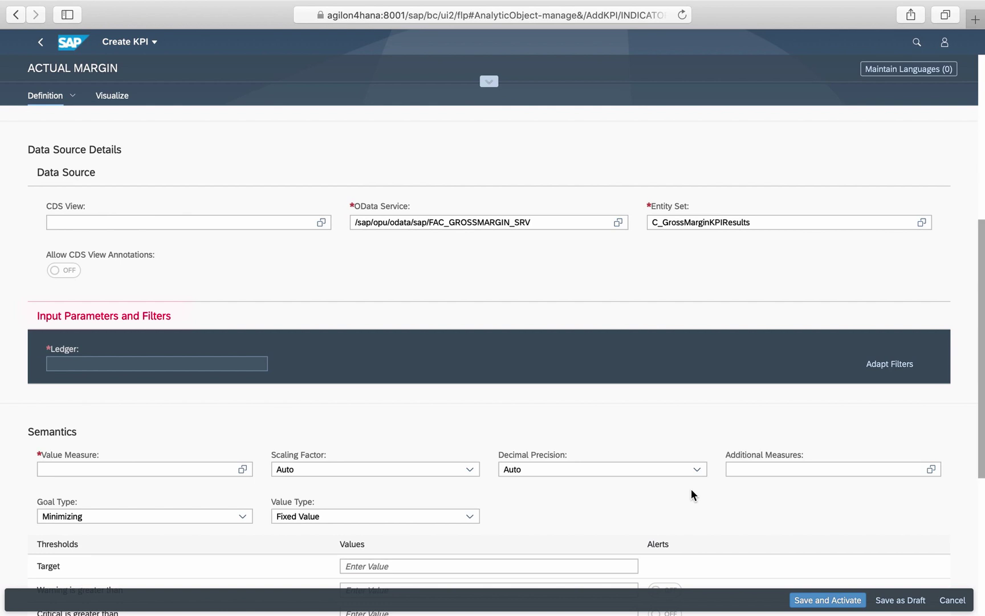
Set the Ledger filter to 0L and add a Fin Stmnt Vers filter condition.
left_click(231, 350)
type("0L")
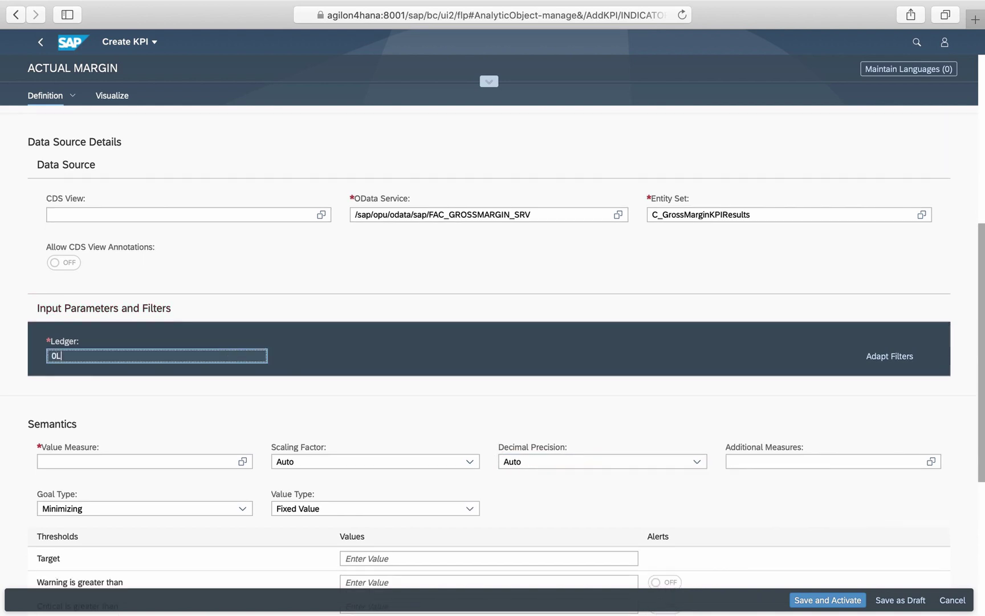
left_click(874, 356)
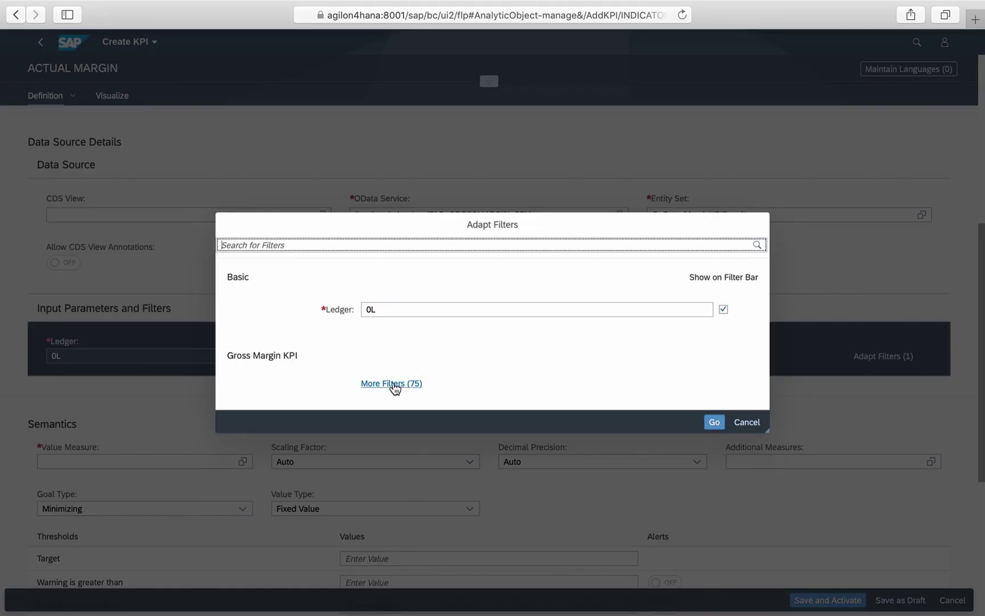
left_click(394, 385)
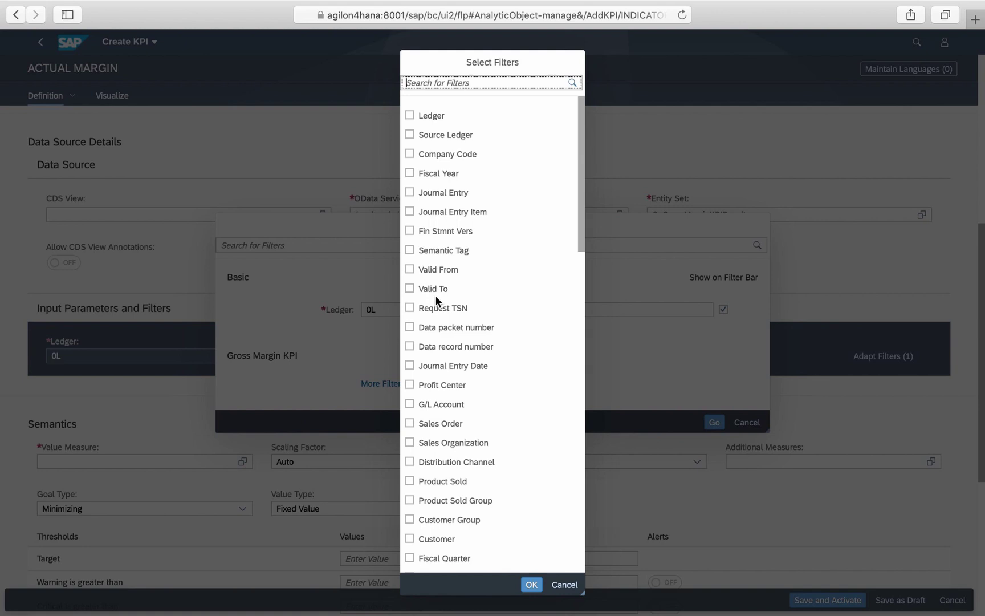
left_click(409, 231)
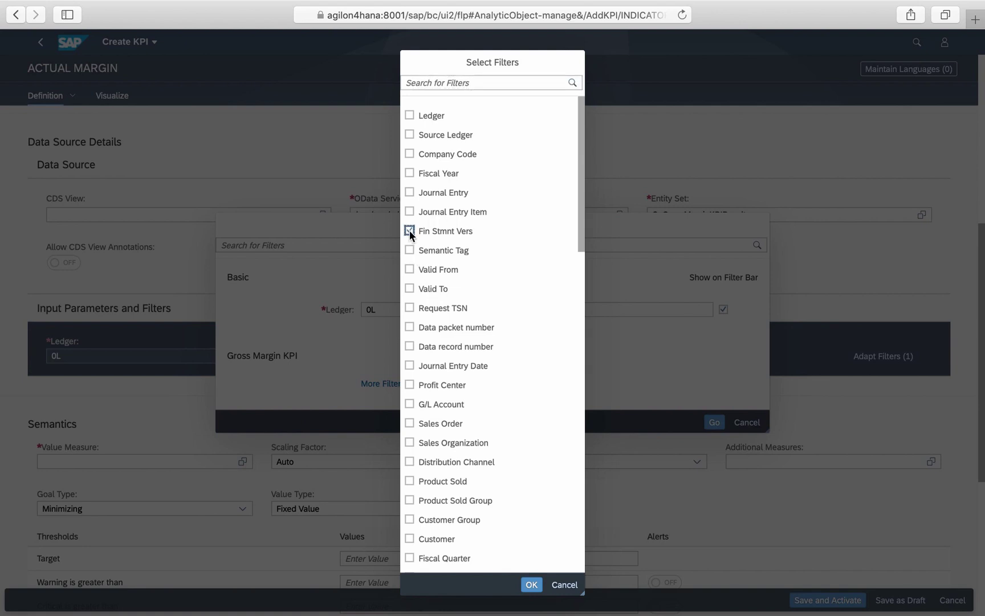
left_click(532, 585)
left_click(704, 374)
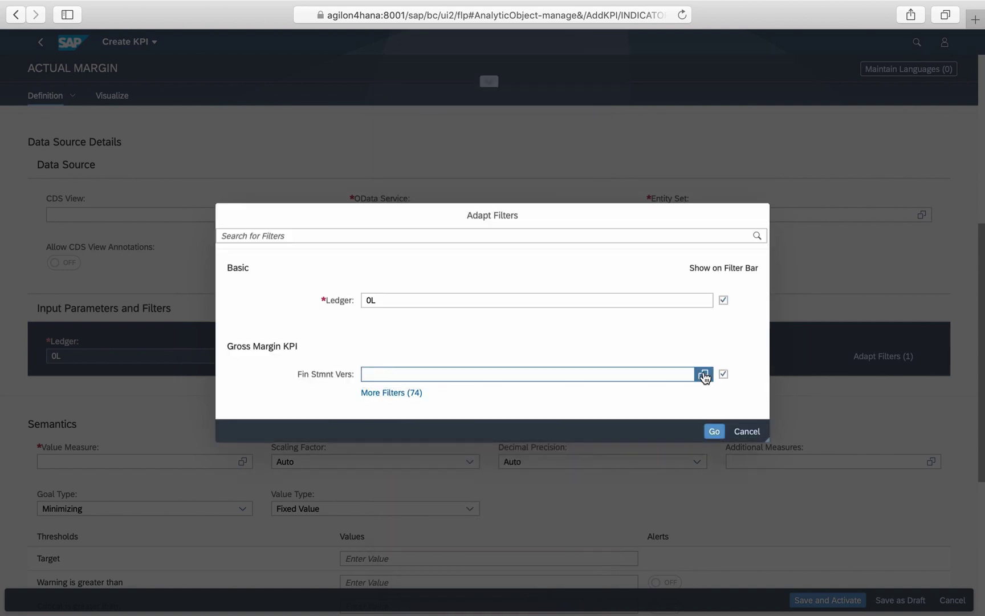
left_click(837, 97)
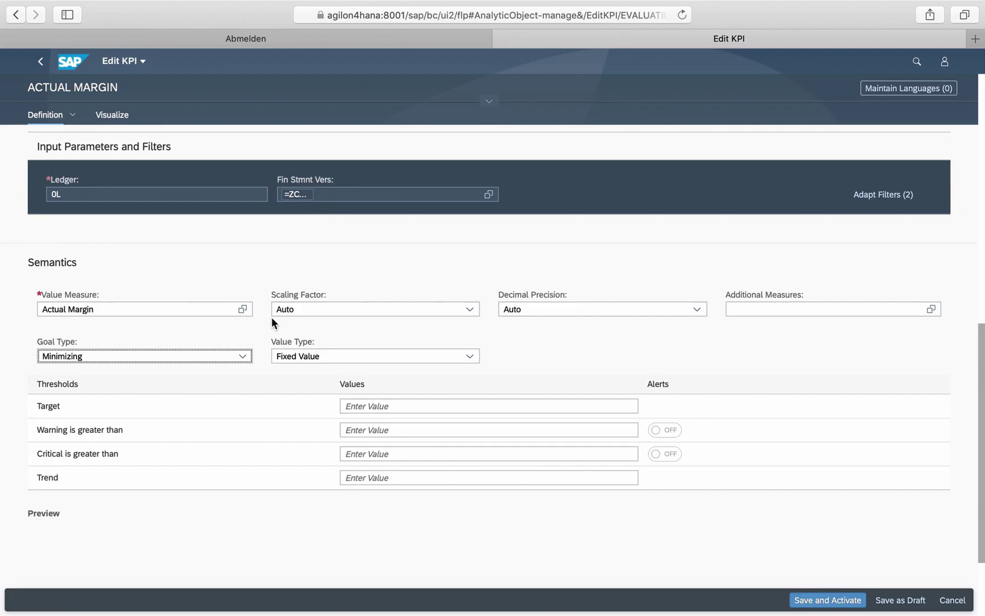
Add Actual Revenue and Actual Cost of Sales as the KPI's additional measures.
left_click(881, 309)
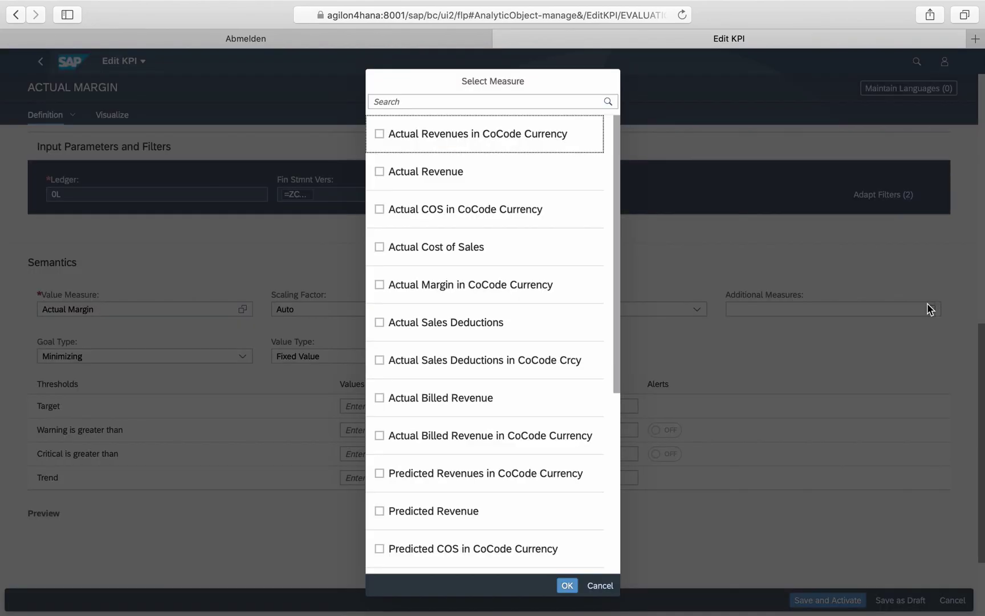
left_click(380, 170)
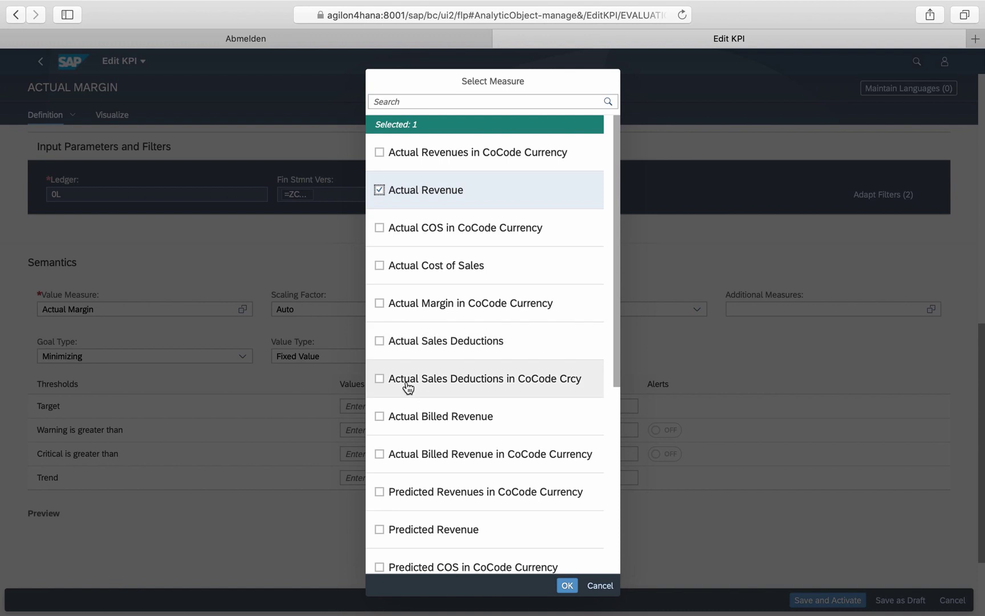
left_click(379, 266)
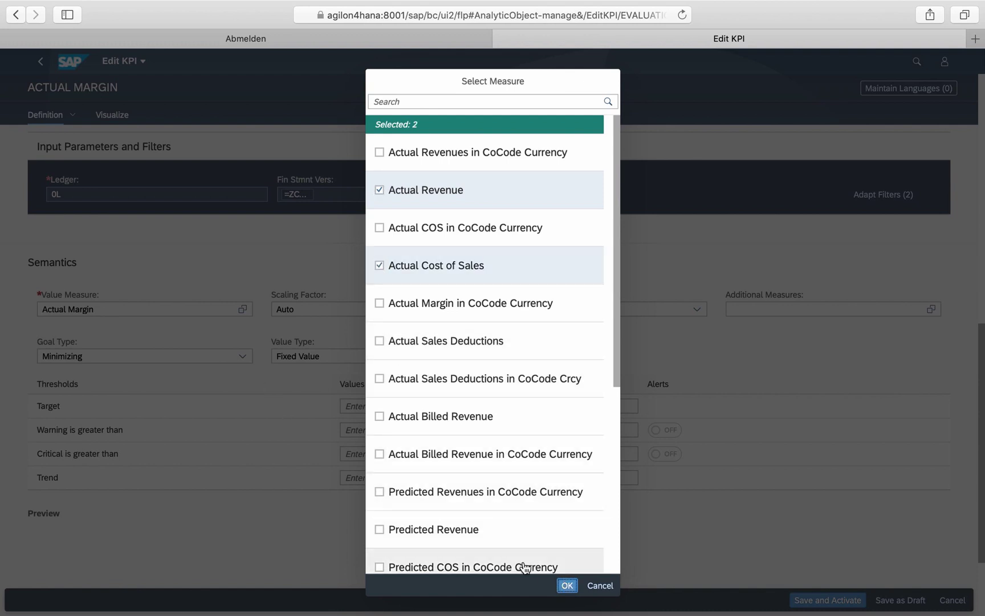
left_click(567, 586)
scroll(228, 354, "up", 2)
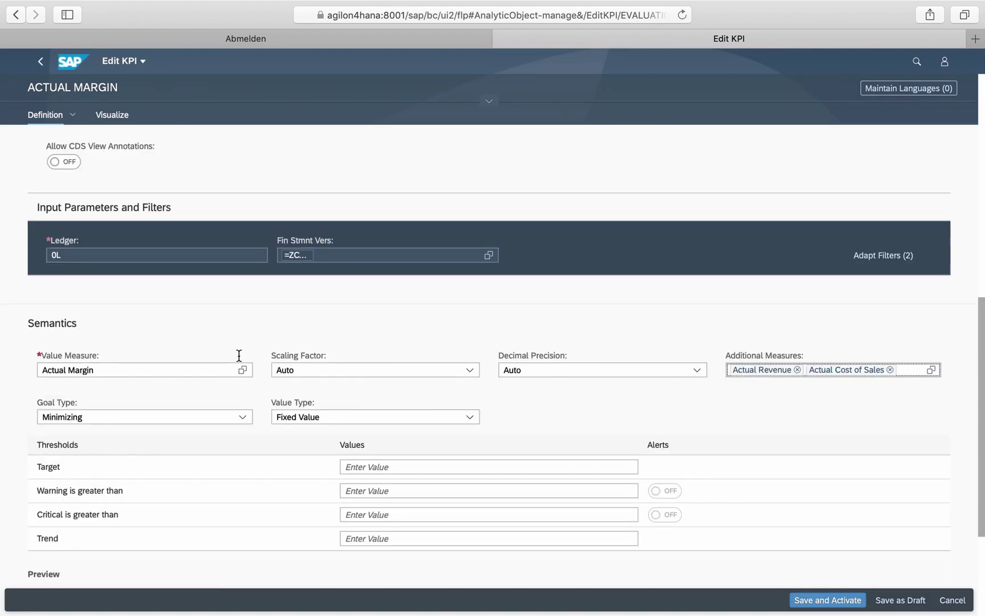
left_click(246, 418)
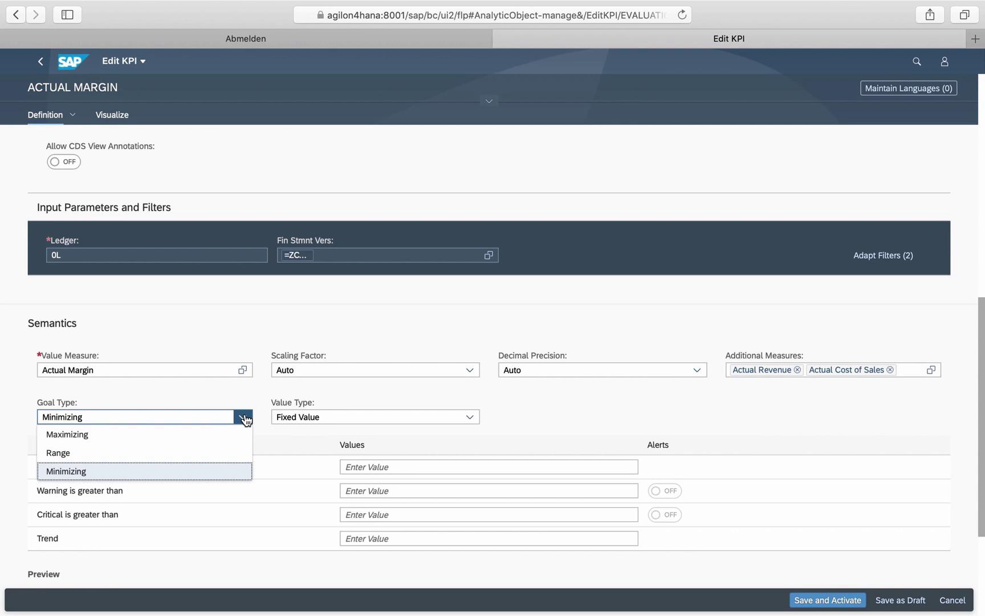
Set goal type Maximizing, critical threshold 1000 and warning 5000, then save and activate.
left_click(97, 435)
scroll(341, 445, "down", 1)
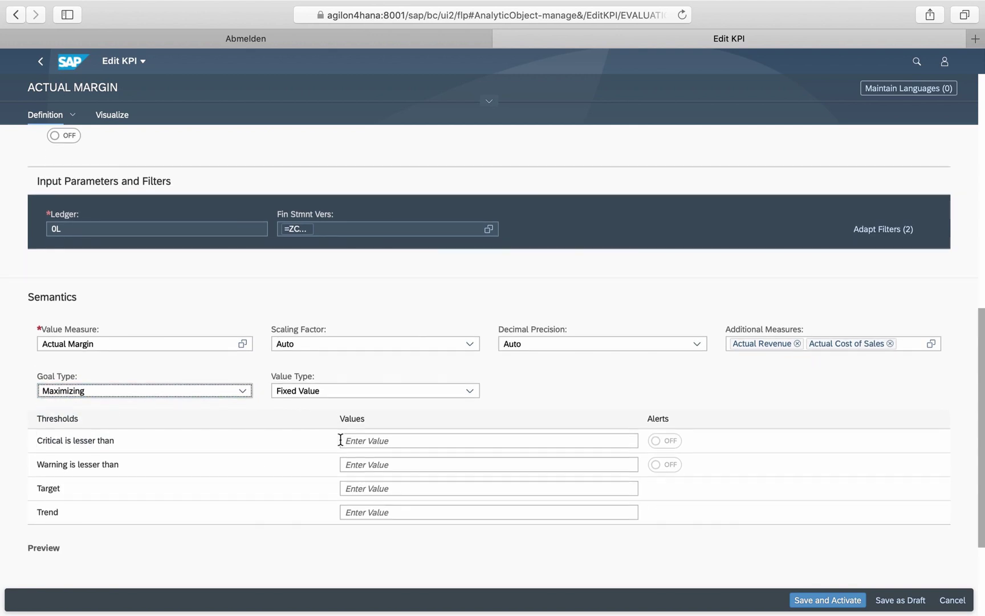
scroll(340, 440, "down", 2)
left_click(420, 375)
left_click(419, 376)
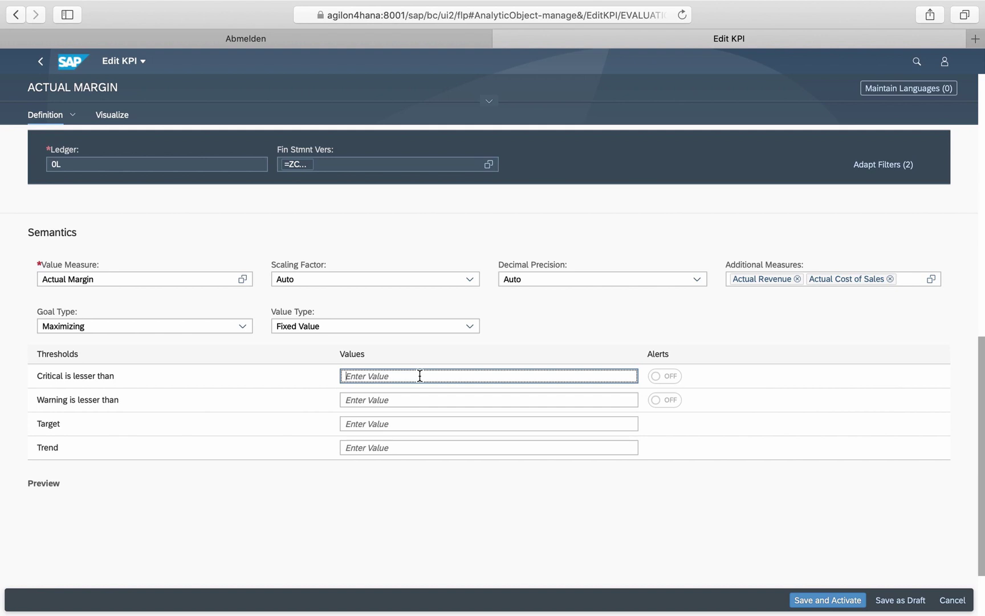
type("1000")
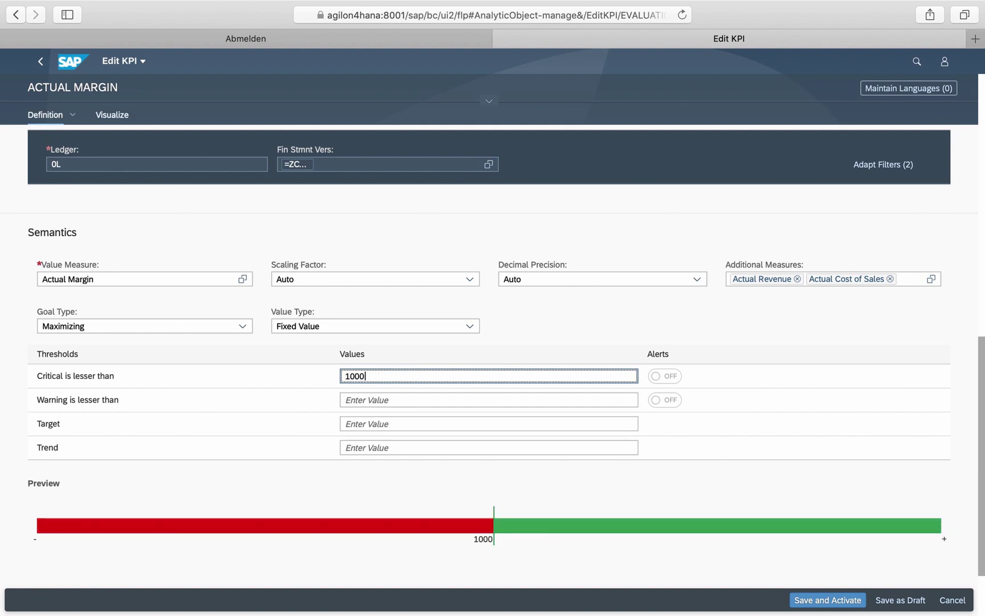
left_click(432, 405)
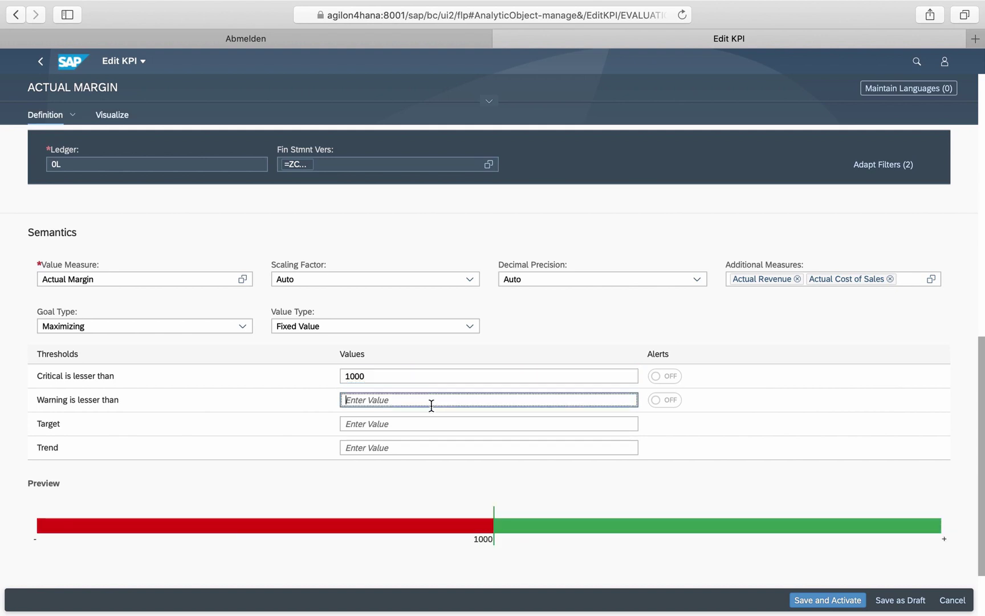
type("5000")
left_click(412, 499)
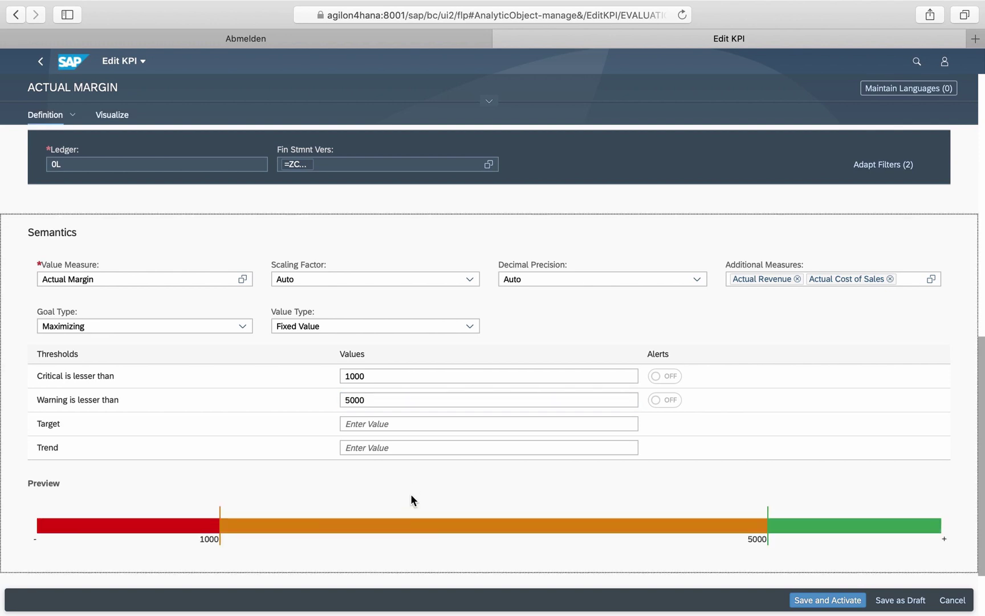
left_click(818, 604)
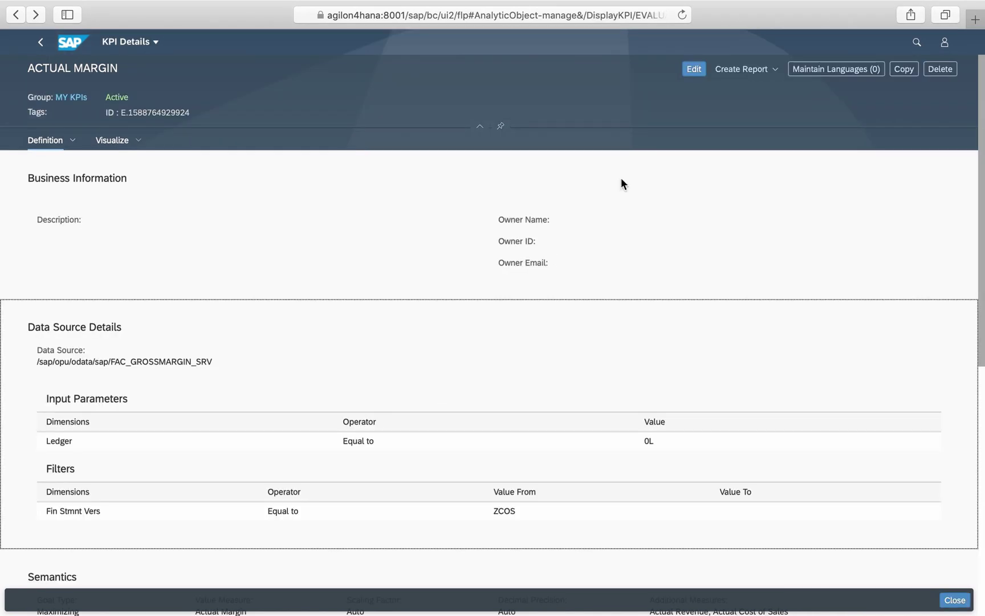
Create a Generic Drilldown report titled 'ACTUAL MARGIN report' with subtitle 'all periods'.
left_click(769, 71)
left_click(760, 84)
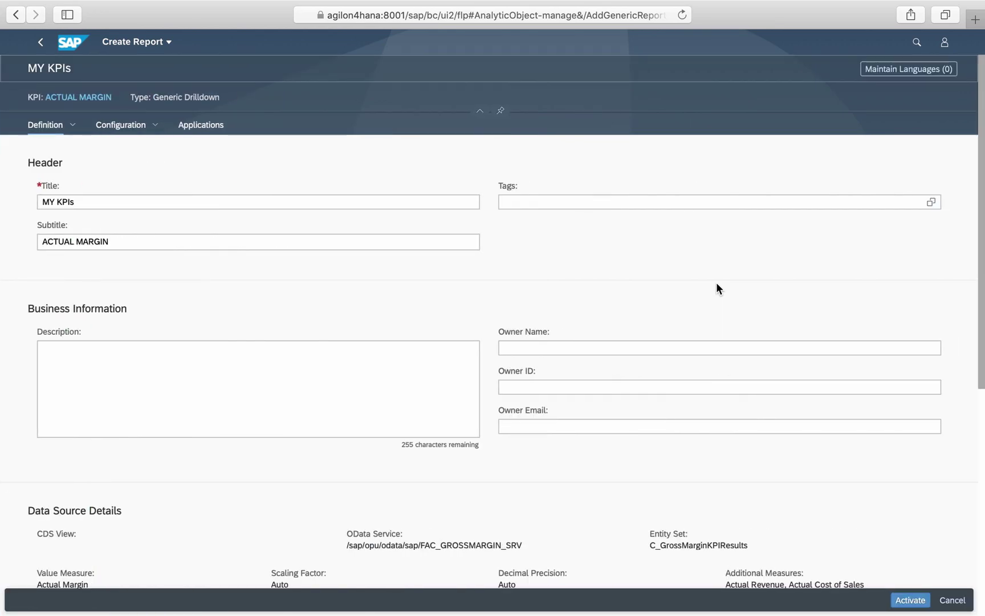
left_click(95, 205)
left_click_drag(78, 203, 30, 199)
type("ACTUAL MARGIN")
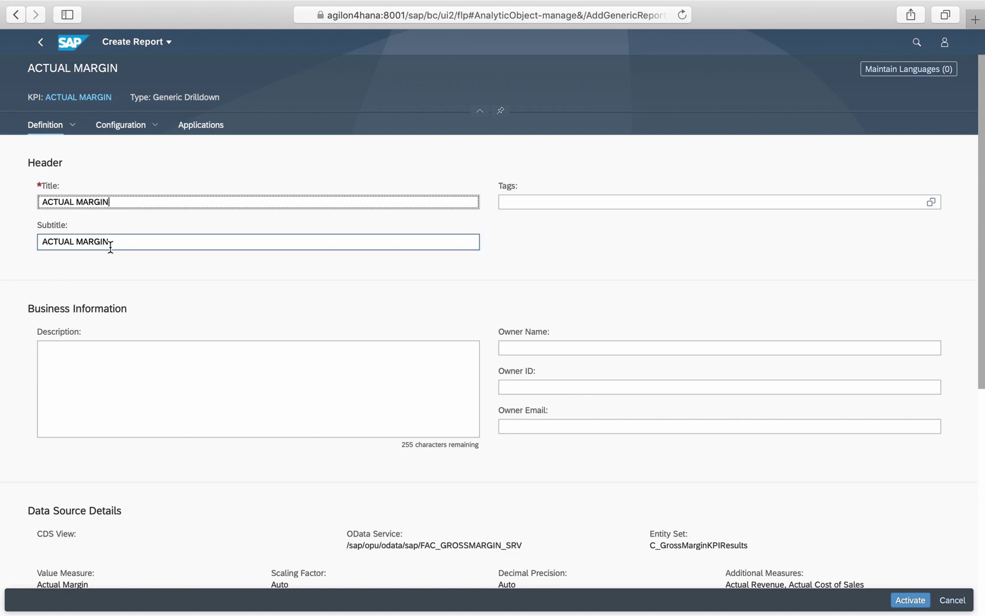
left_click_drag(115, 242, 37, 241)
type("all periods")
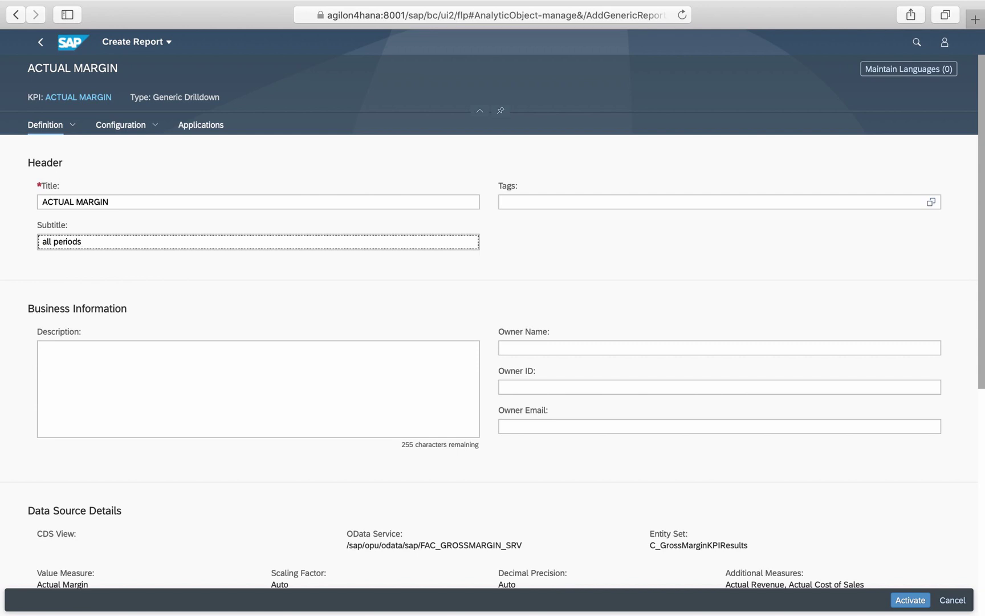
left_click(130, 201)
type("rep")
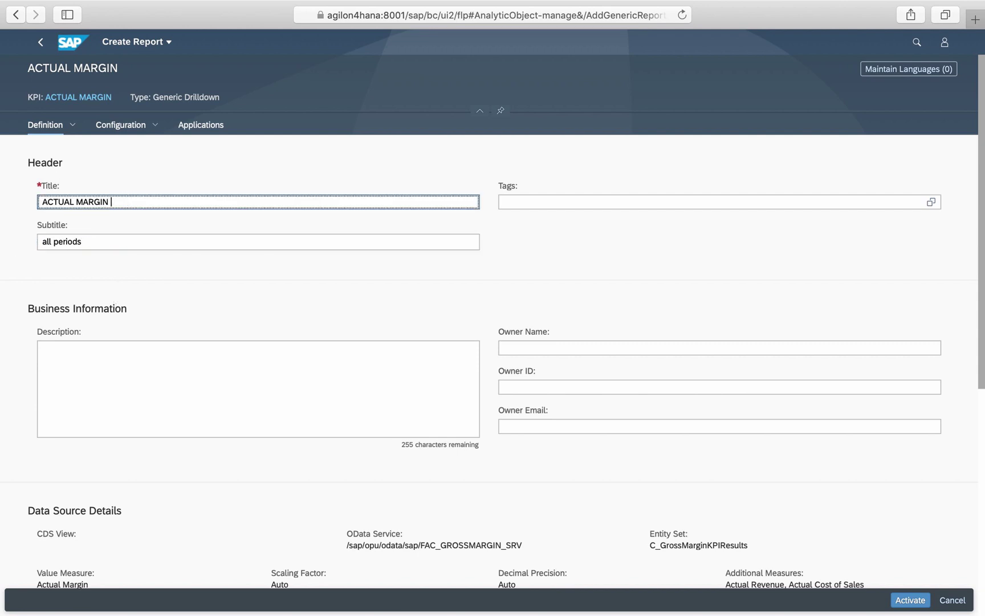
type("ort")
left_click(227, 322)
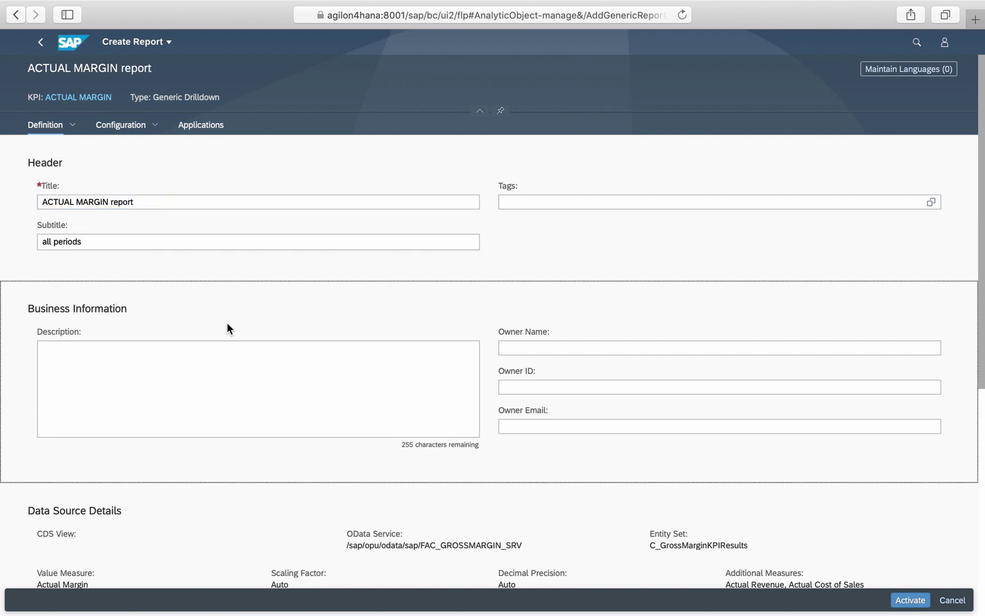
left_click(111, 126)
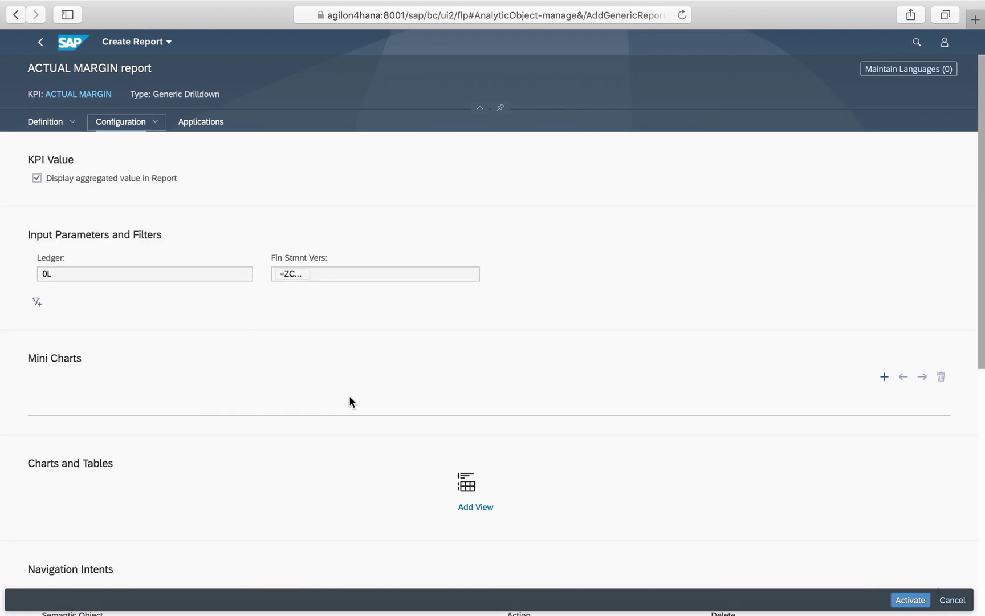
Add a chart view titled 'agilon4hana' under Charts and Tables.
scroll(349, 401, "down", 3)
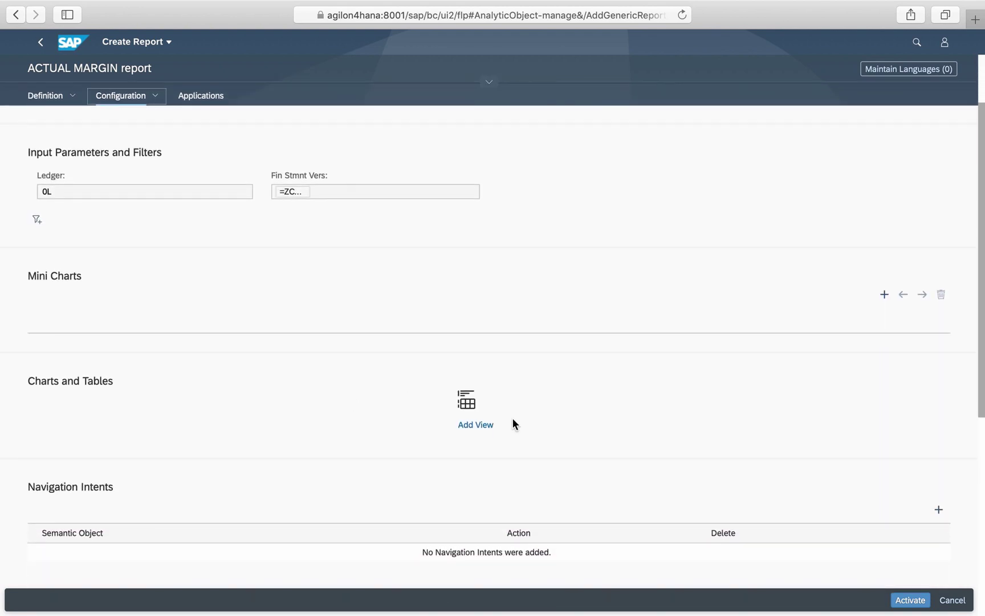
left_click(481, 428)
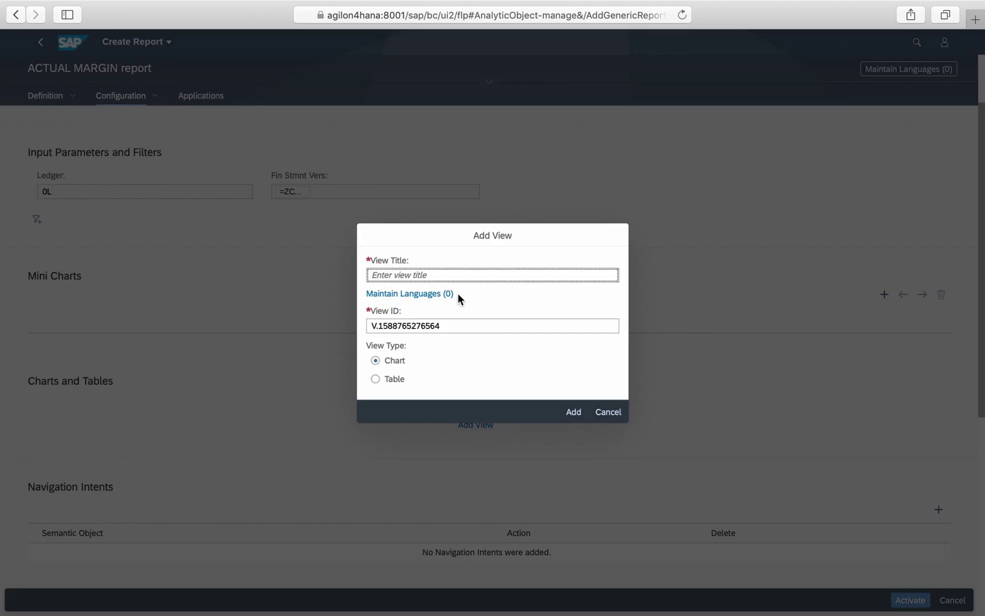
type("agilon4hana")
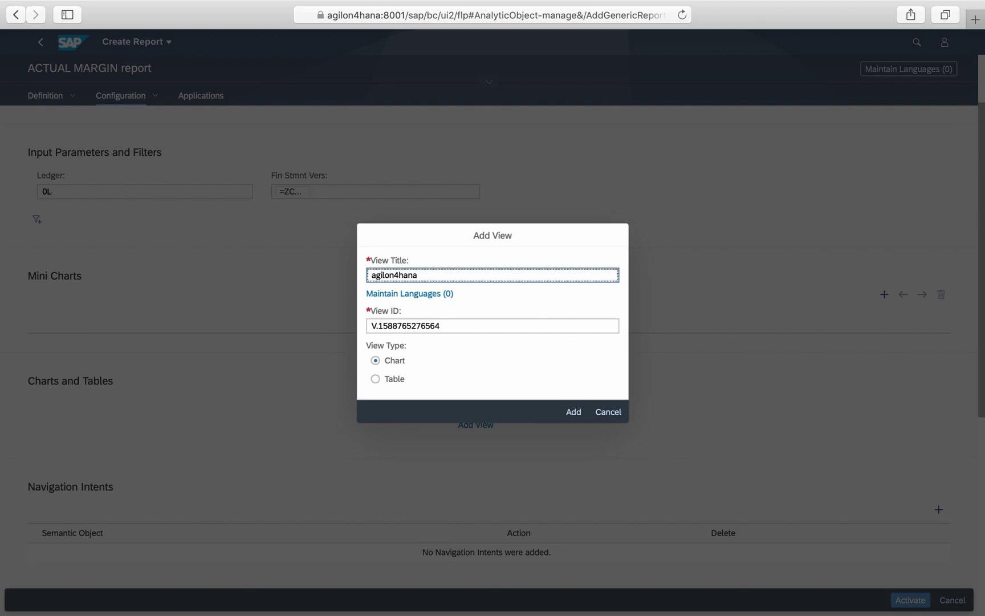
left_click(572, 412)
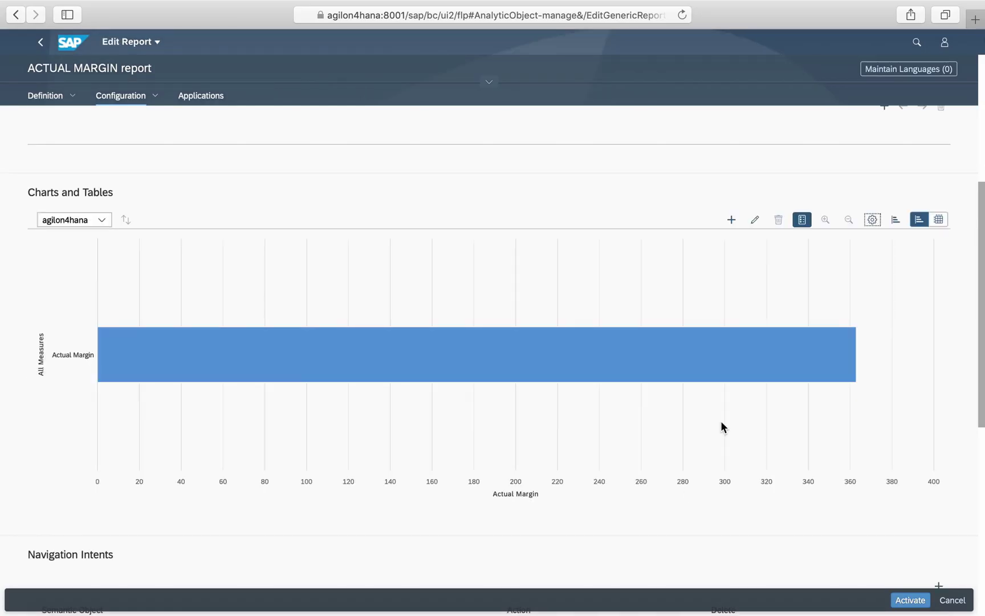
Add Actual Revenue and Actual Cost of Sales to the chart and move them to the top.
left_click(873, 220)
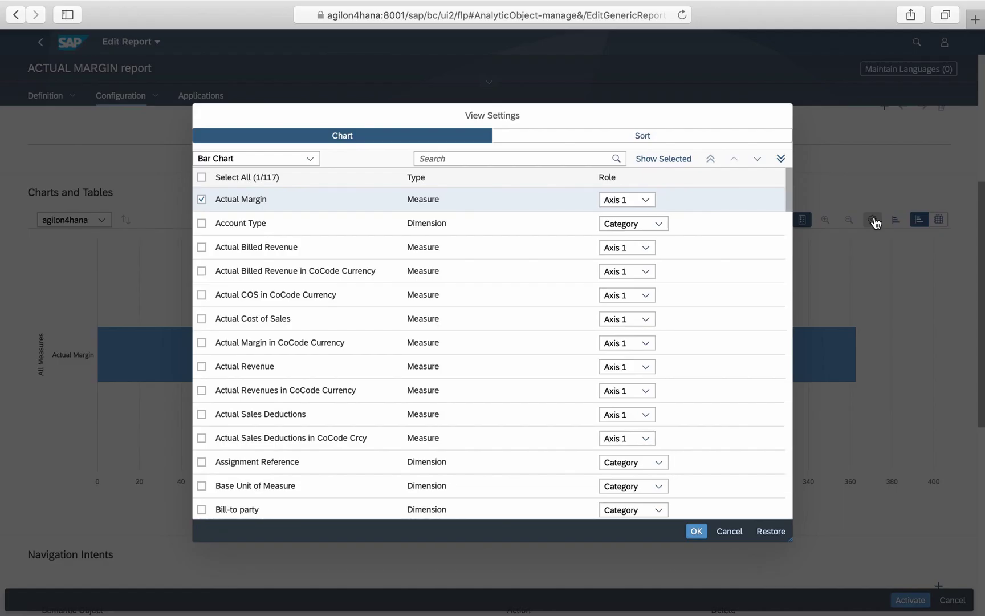
left_click(203, 365)
left_click(202, 318)
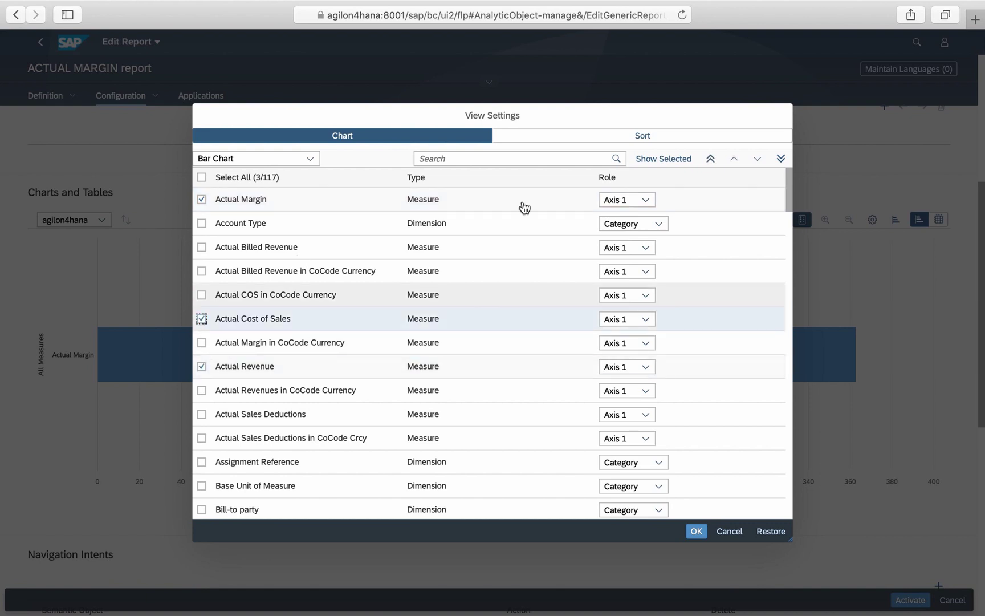
left_click(716, 161)
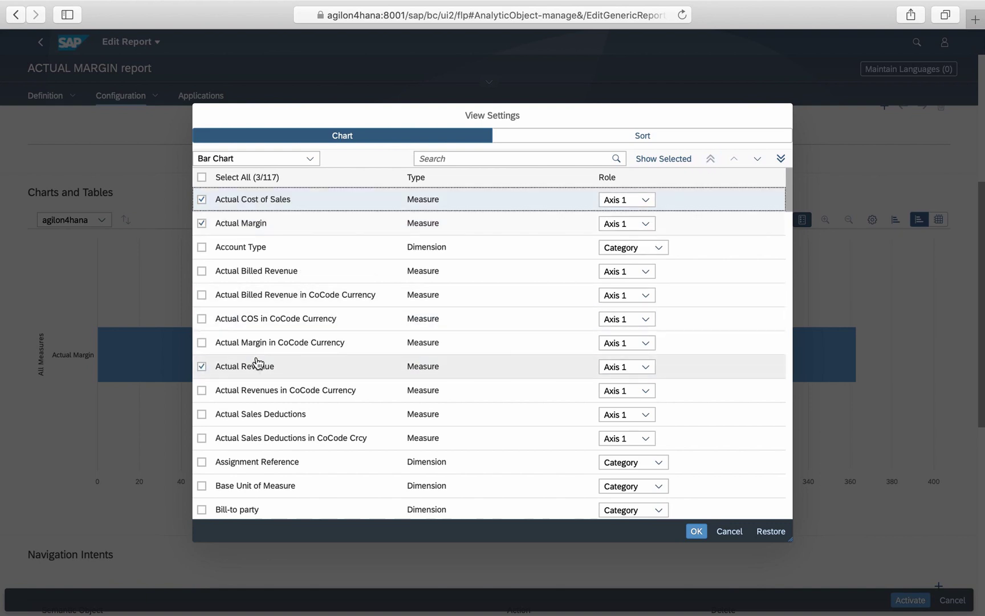
left_click(231, 371)
left_click(713, 160)
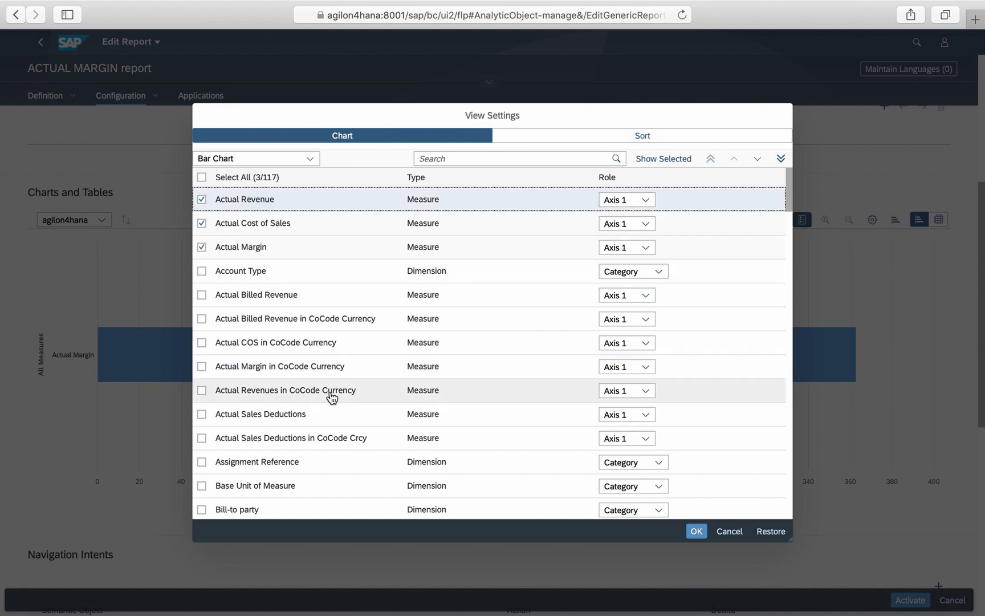
Break the chart down by Fiscal Period, apply the settings, and activate the report.
scroll(314, 435, "down", 5)
scroll(313, 436, "down", 15)
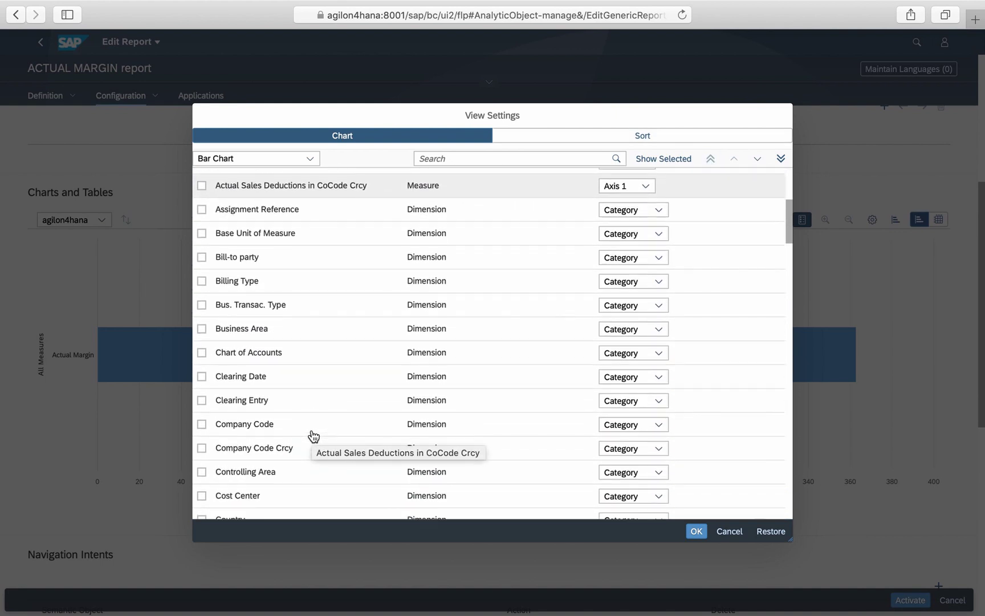
scroll(314, 435, "down", 1)
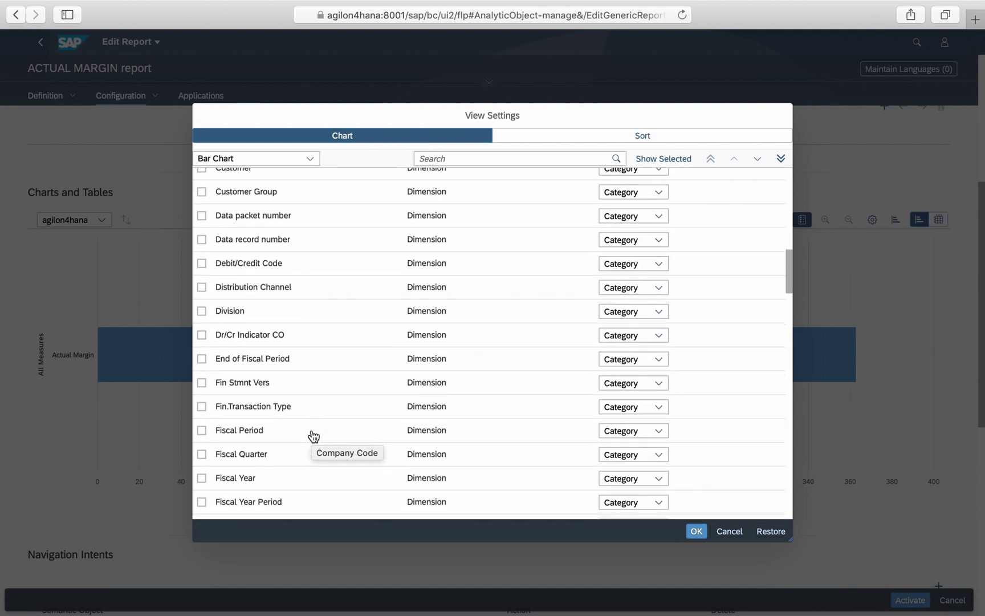
left_click(202, 430)
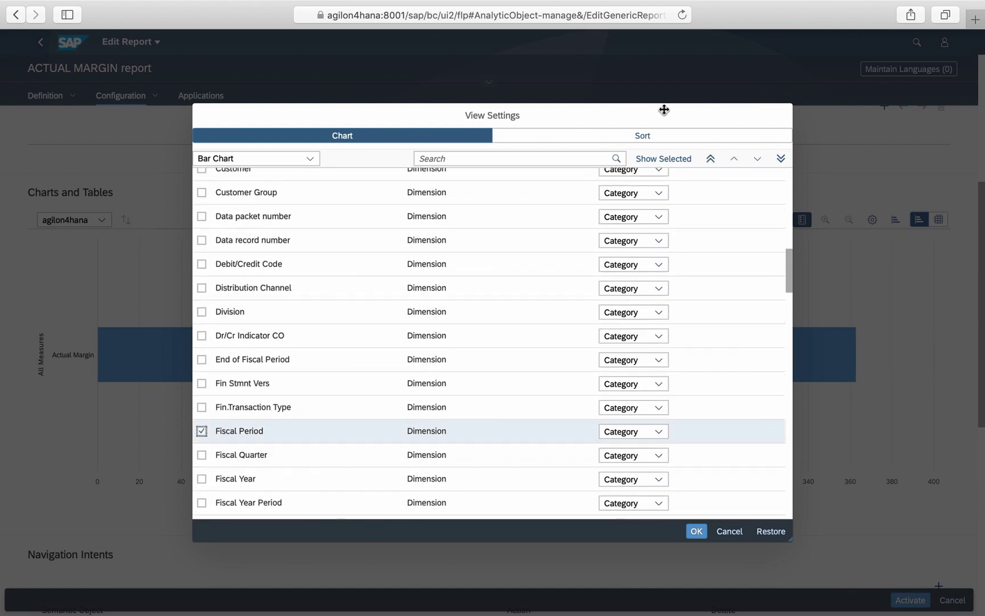
key("Return")
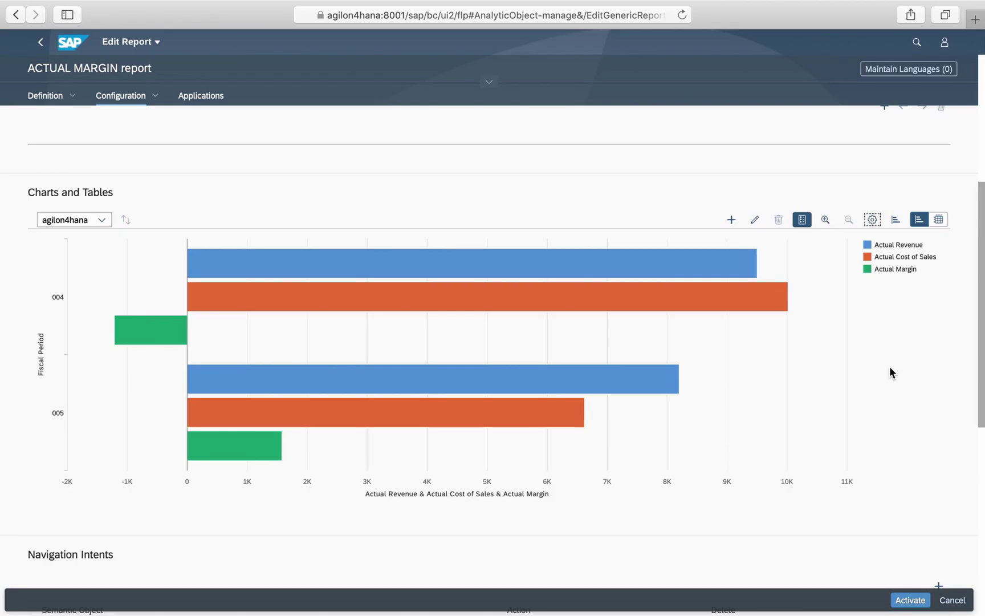
left_click(911, 600)
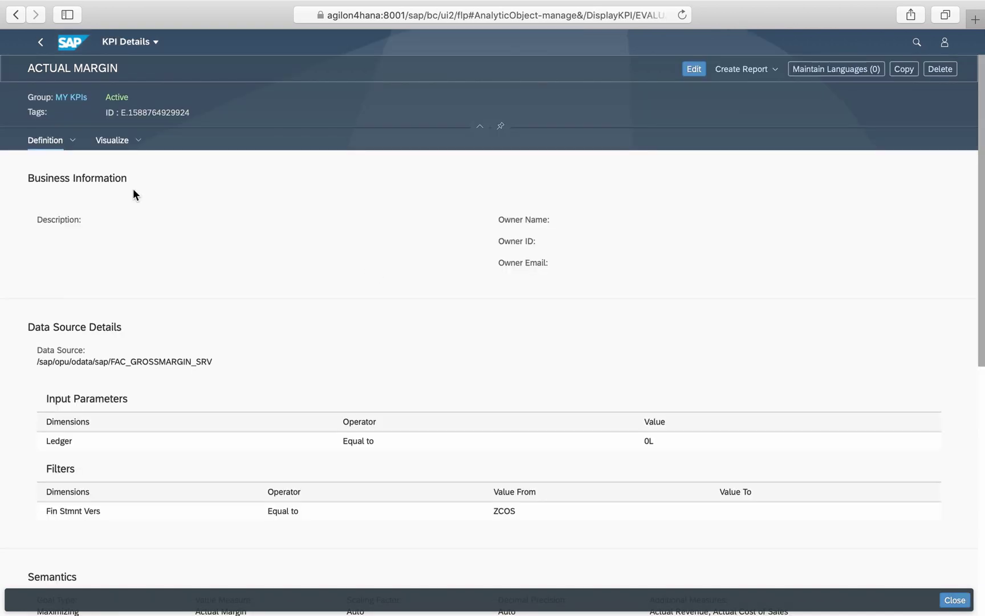
On the KPI's Visualize tab, start adding a new tile for ACTUAL MARGIN.
left_click(117, 142)
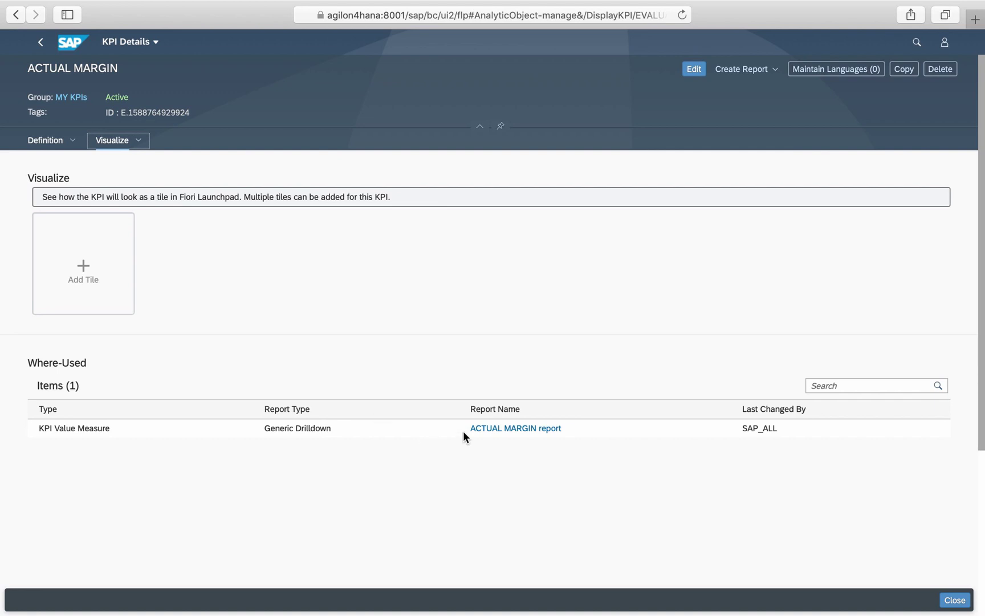
left_click(86, 266)
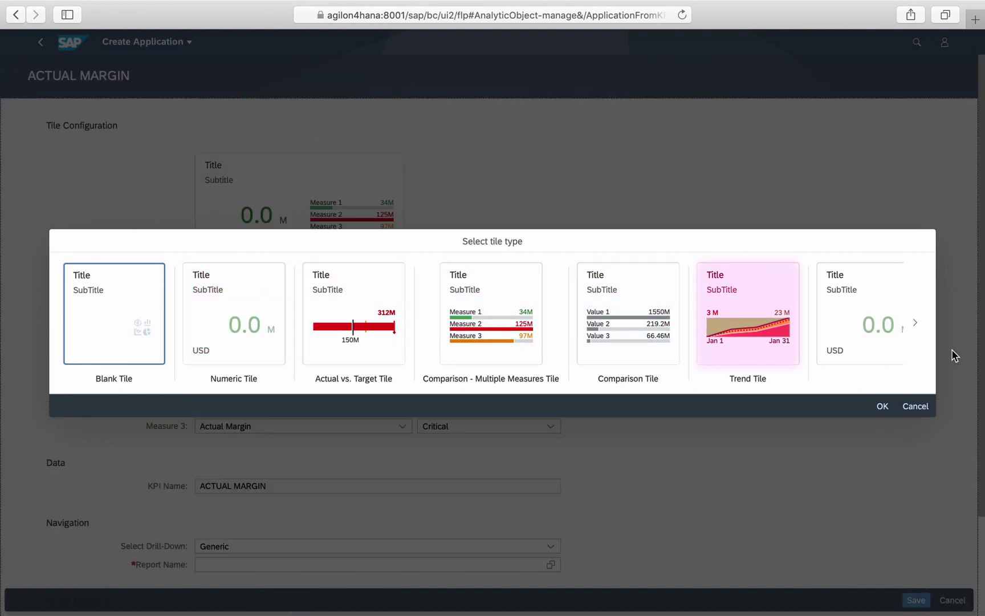
Switch the ACTUAL MARGIN tile to the Dual Tile with three-measure bars (Measure 1–3).
left_click(915, 322)
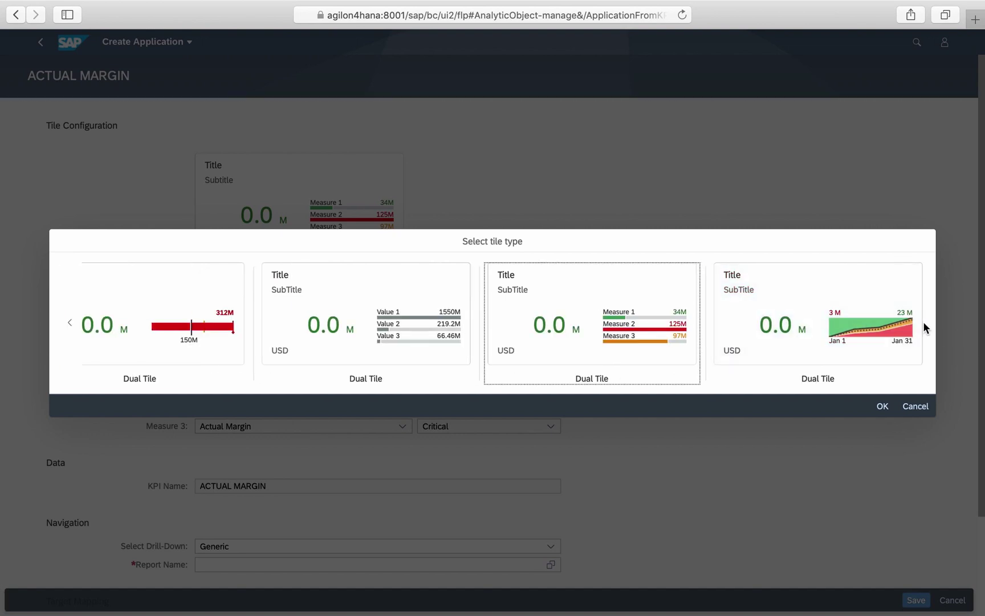
left_click(623, 325)
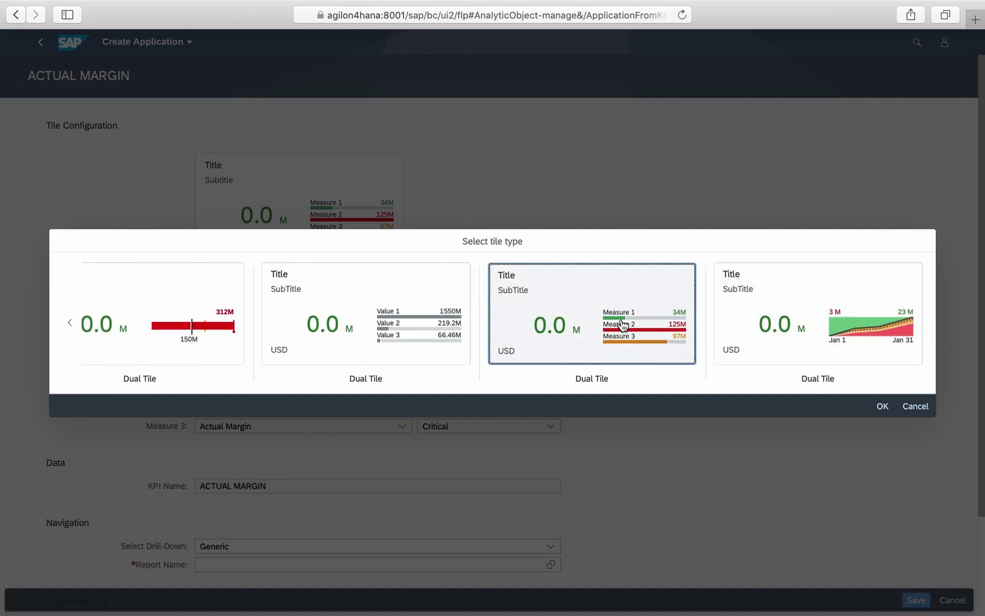
left_click(882, 407)
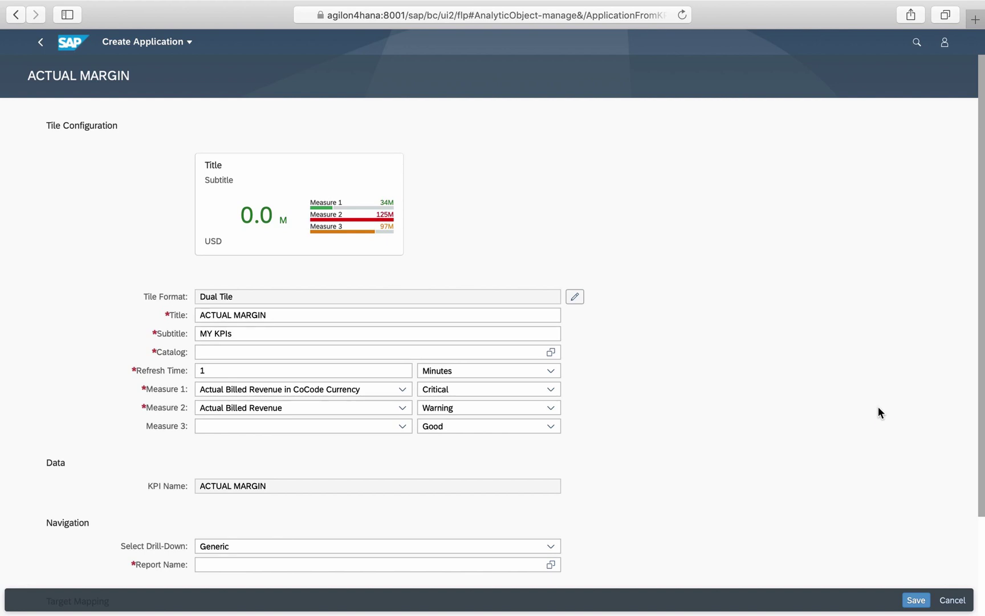
Replace the tile's subtitle with 'all periods'.
left_click_drag(249, 330, 186, 329)
type("all pe")
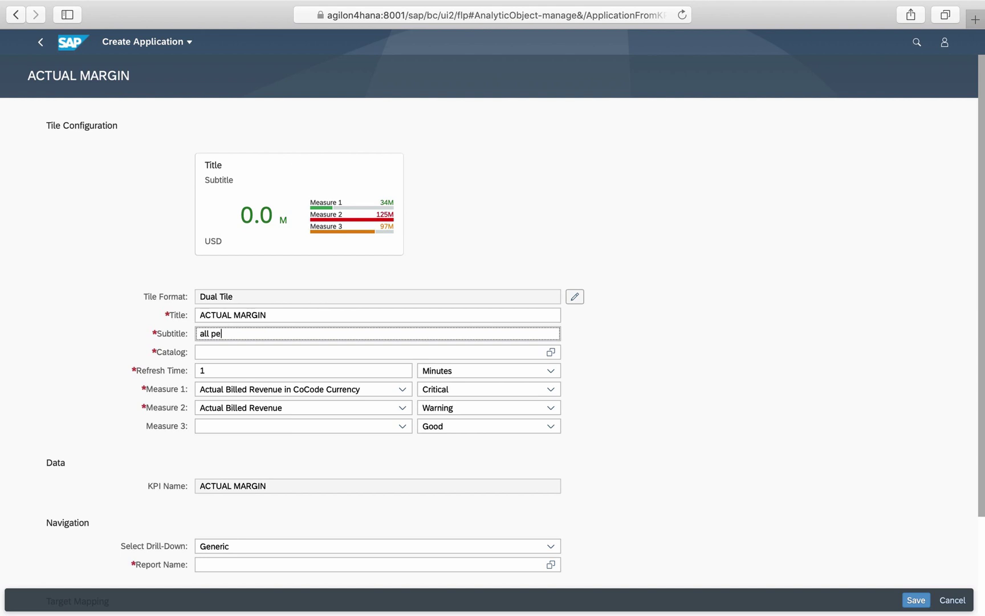
type("riods")
left_click(206, 353)
Search the catalog list for 'sales' and assign the Sales - Analytics catalog.
left_click(550, 352)
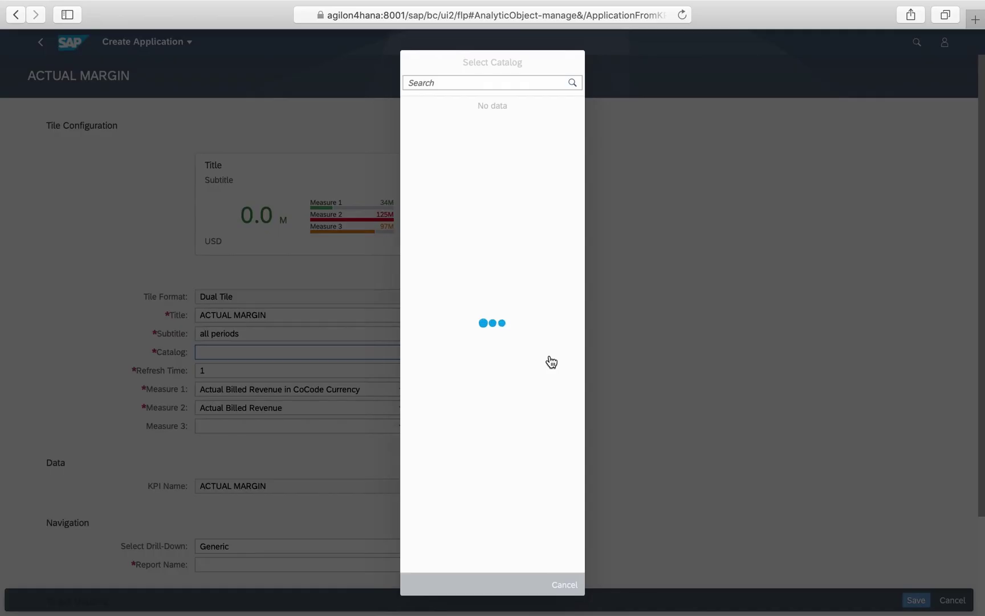
left_click(463, 80)
type("sales")
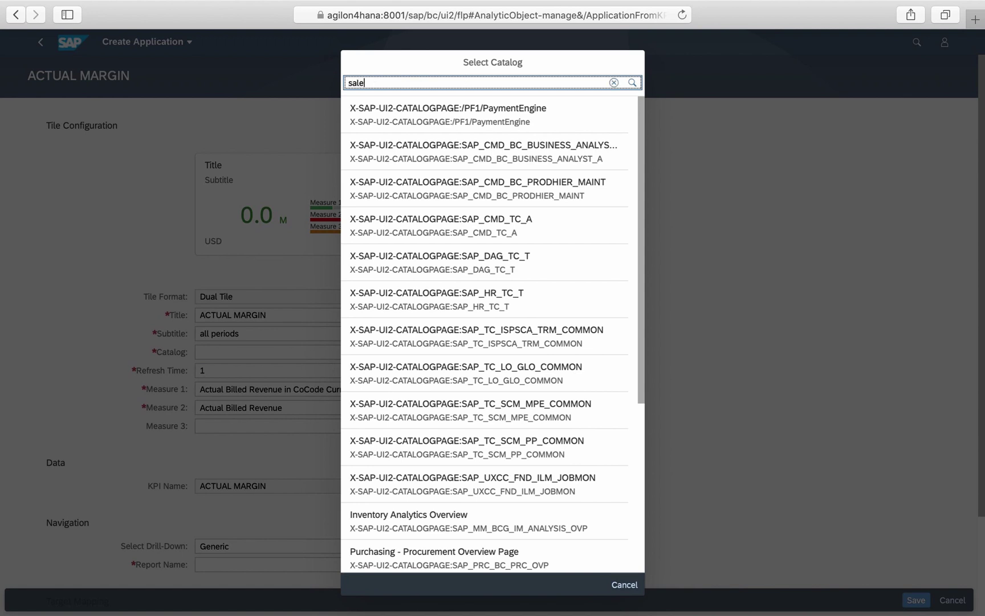
left_click(632, 83)
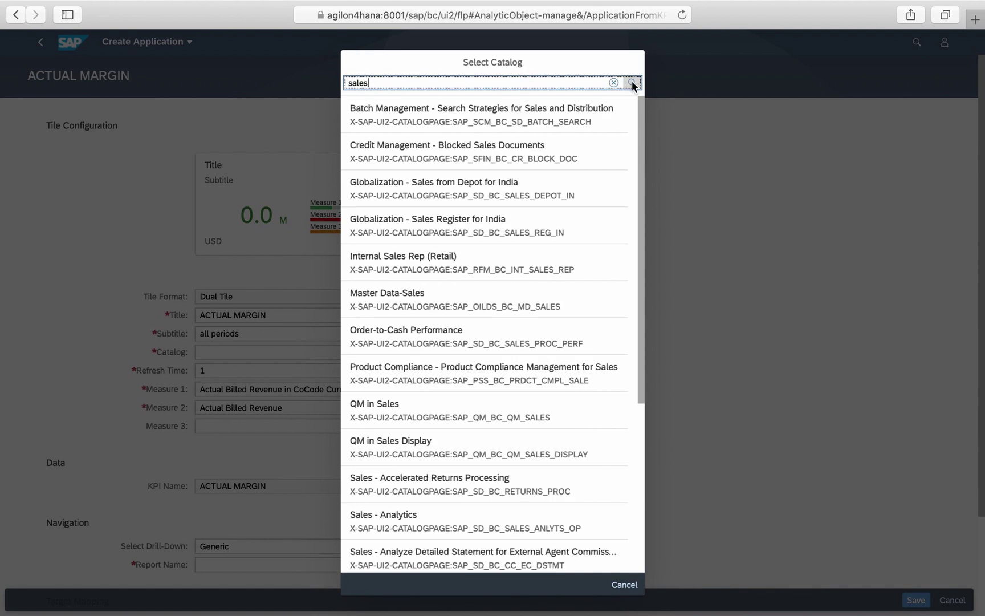
scroll(503, 415, "down", 3)
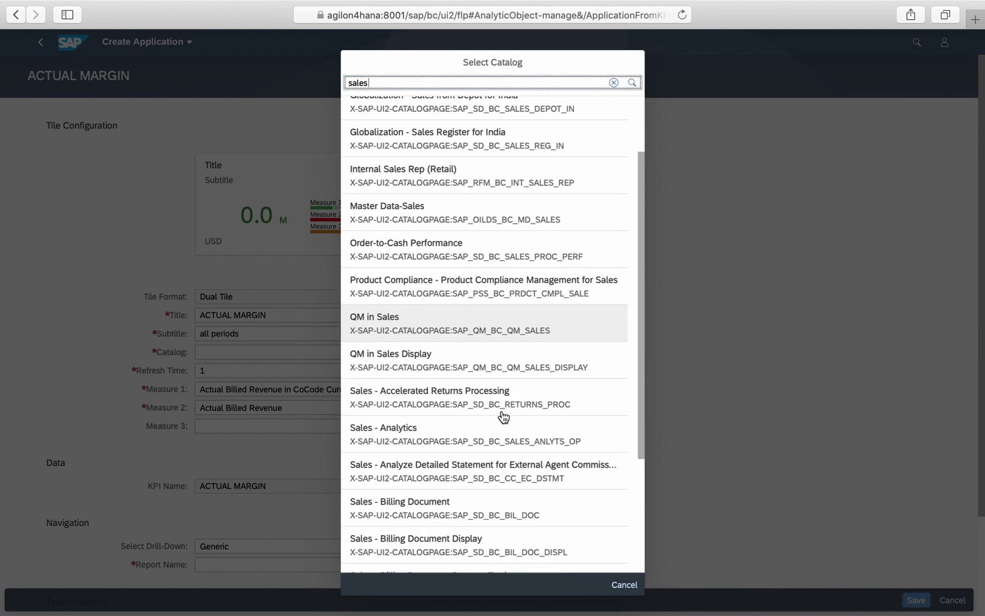
left_click(444, 435)
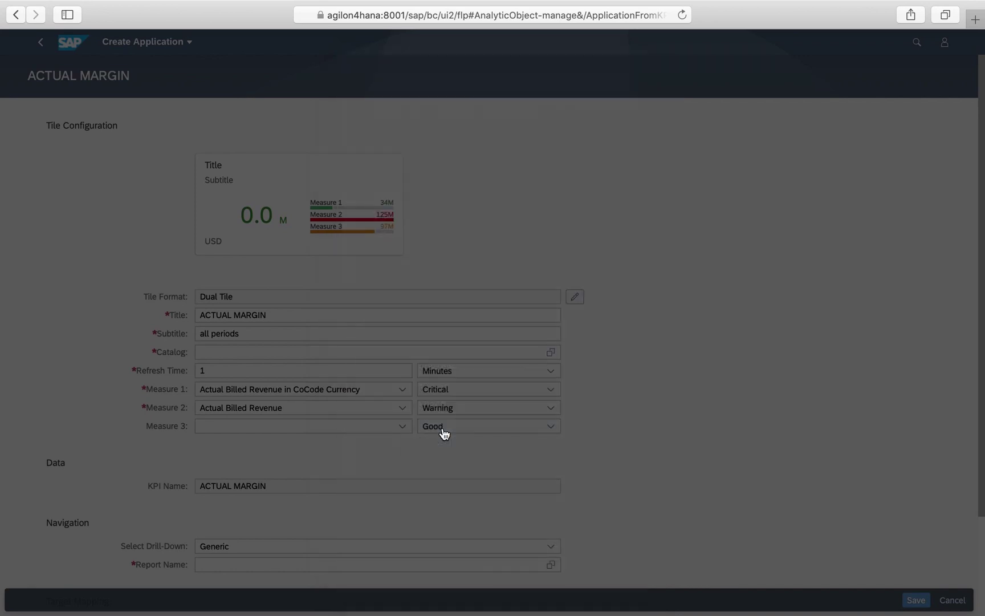
Set Measures 1–3 to Actual Revenue, Actual Cost of Sales and Actual Margin.
left_click(403, 389)
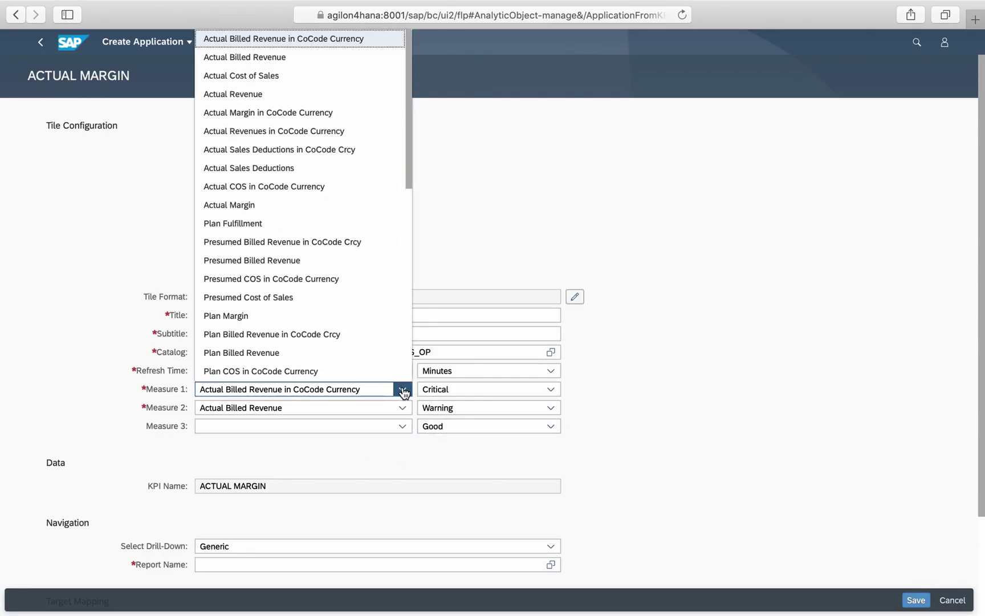
left_click(258, 94)
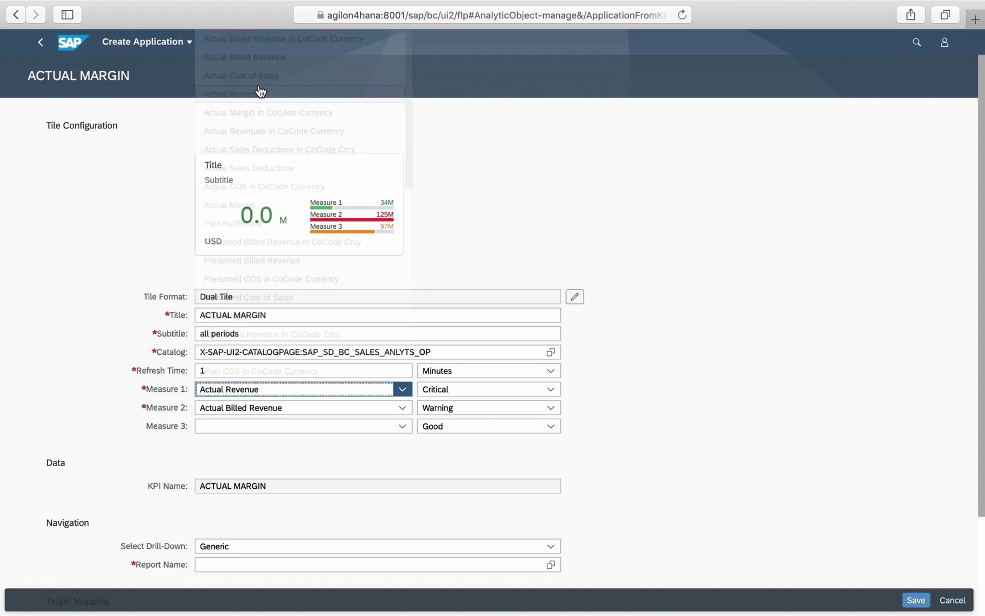
left_click(403, 408)
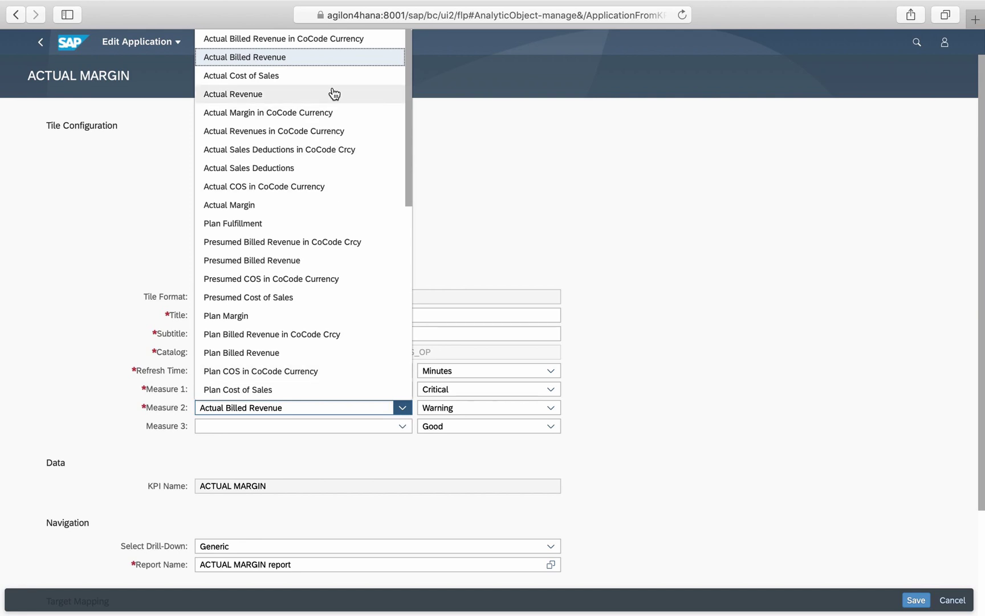
left_click(334, 77)
left_click(400, 427)
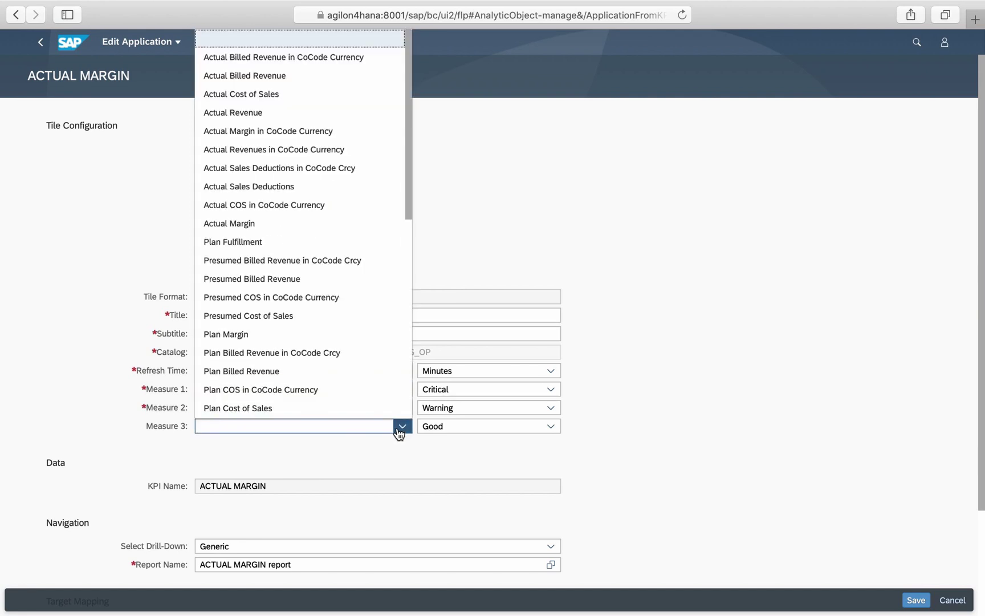
left_click(288, 223)
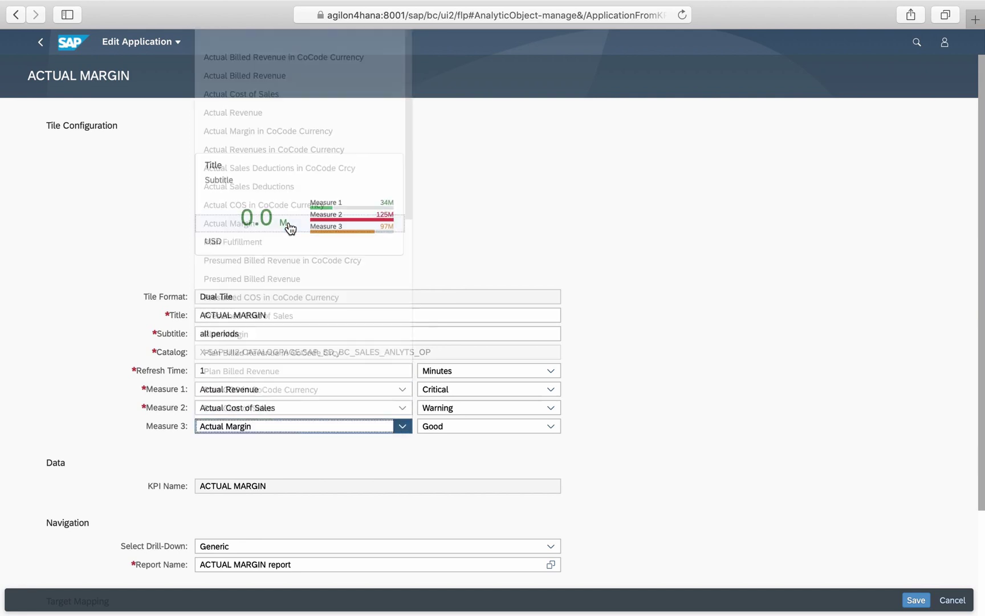
Set the Measure 1 status to Neutral and the Measure 3 status to Critical.
left_click(551, 389)
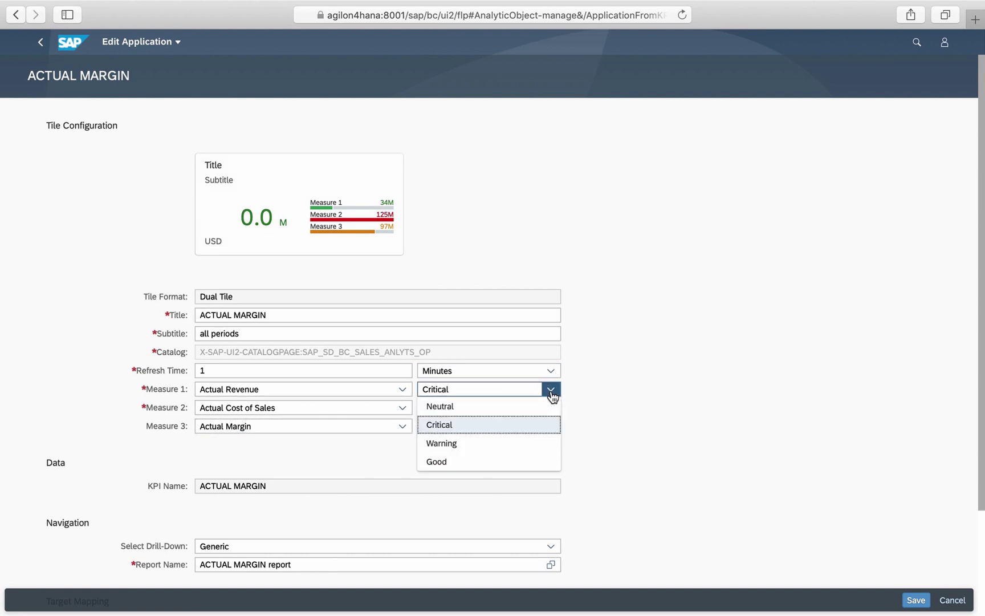
left_click(539, 406)
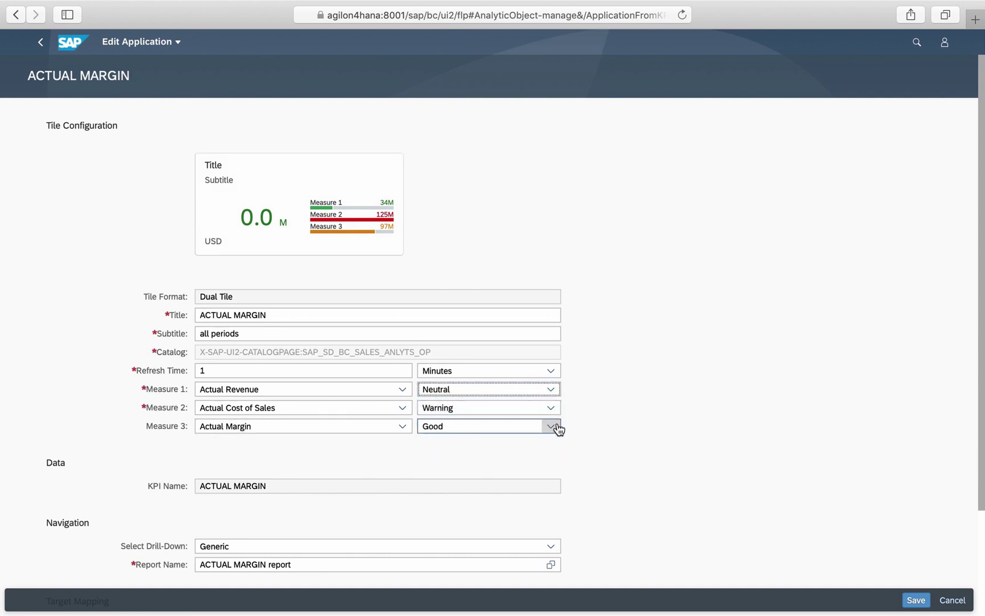
left_click(557, 428)
left_click(535, 462)
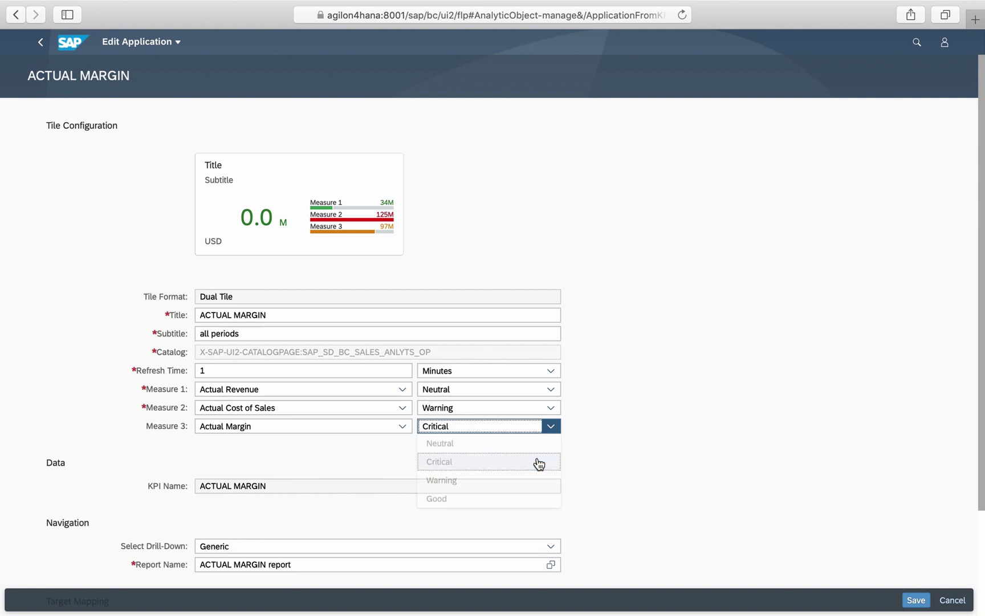
Link the ACTUAL MARGIN report with the GrossMargin semantic object and save the tile.
left_click(550, 565)
left_click(451, 122)
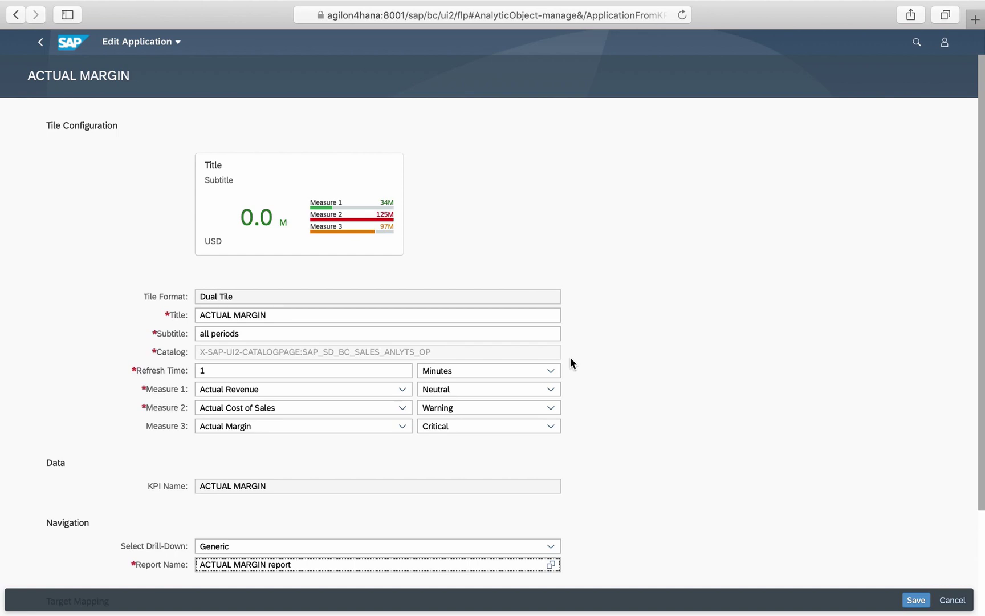
scroll(570, 358, "down", 5)
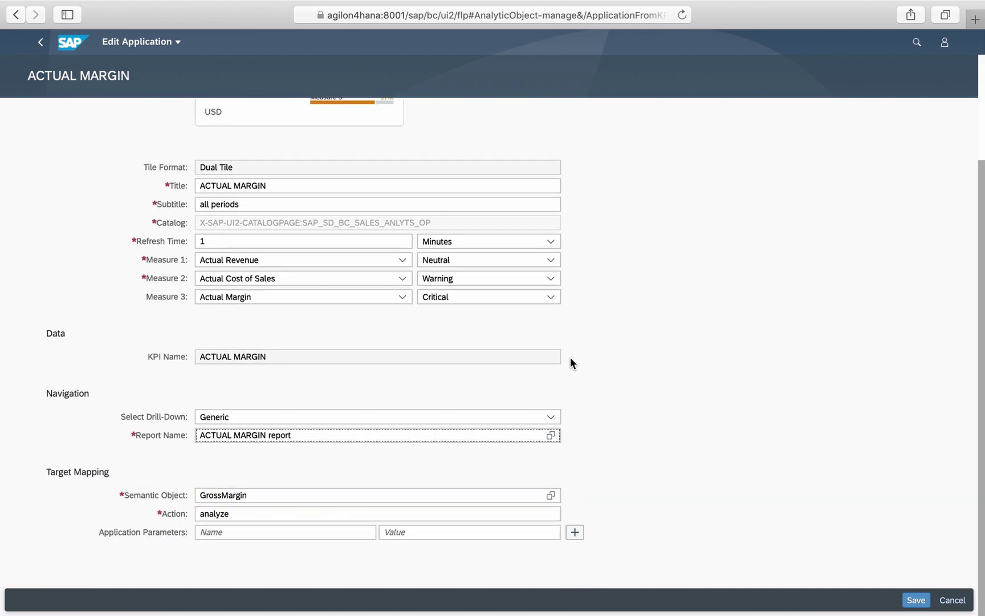
left_click(519, 496)
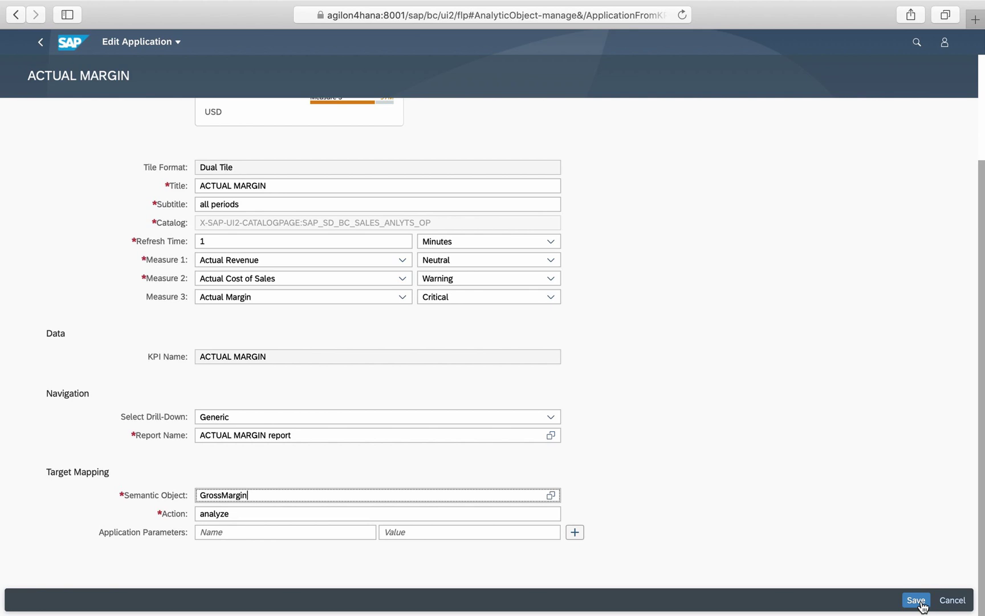
left_click(916, 600)
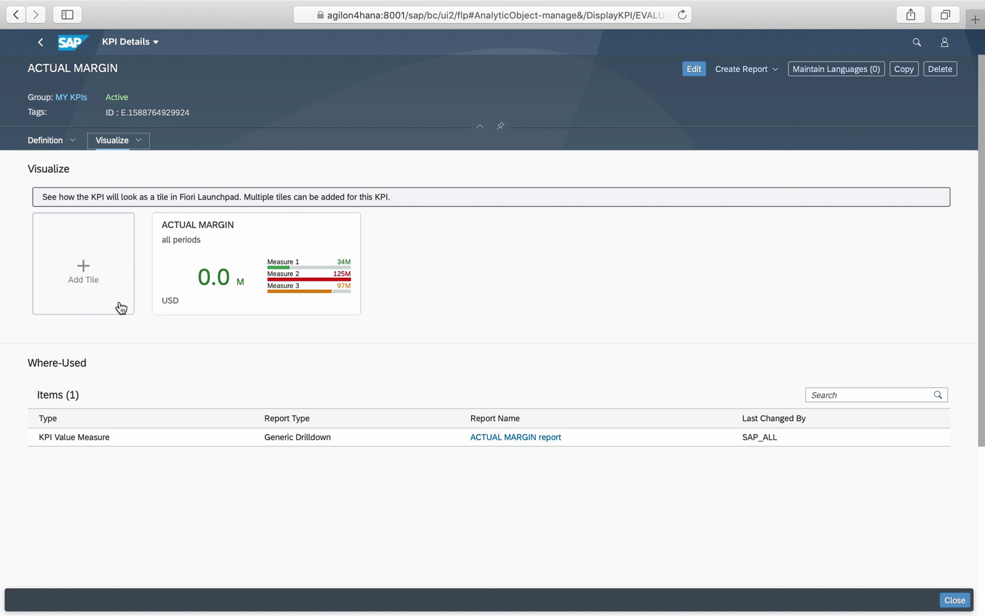
Add a second KPI tile using the Dual Tile with comparison values.
left_click(78, 274)
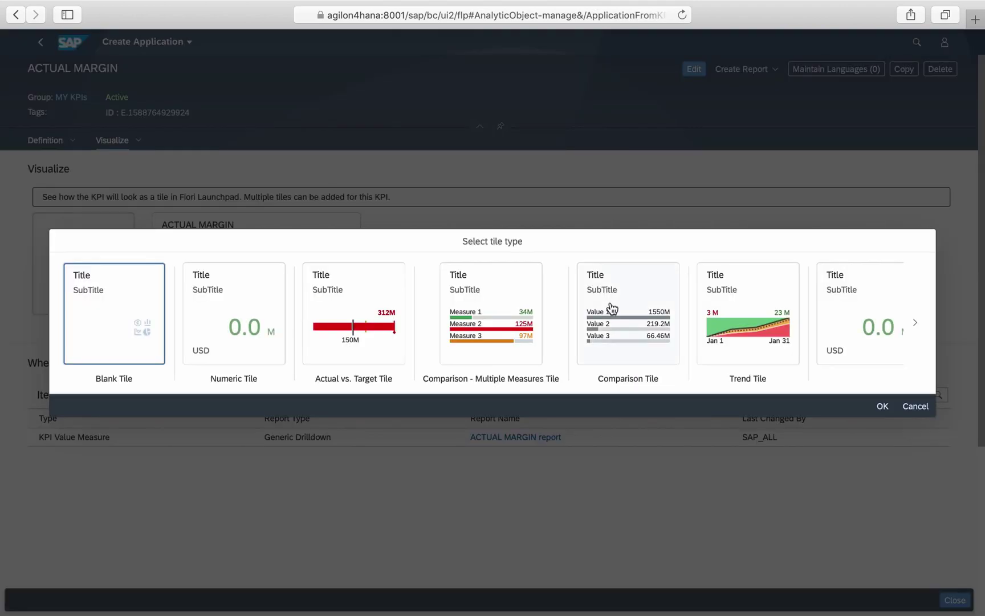
left_click(915, 324)
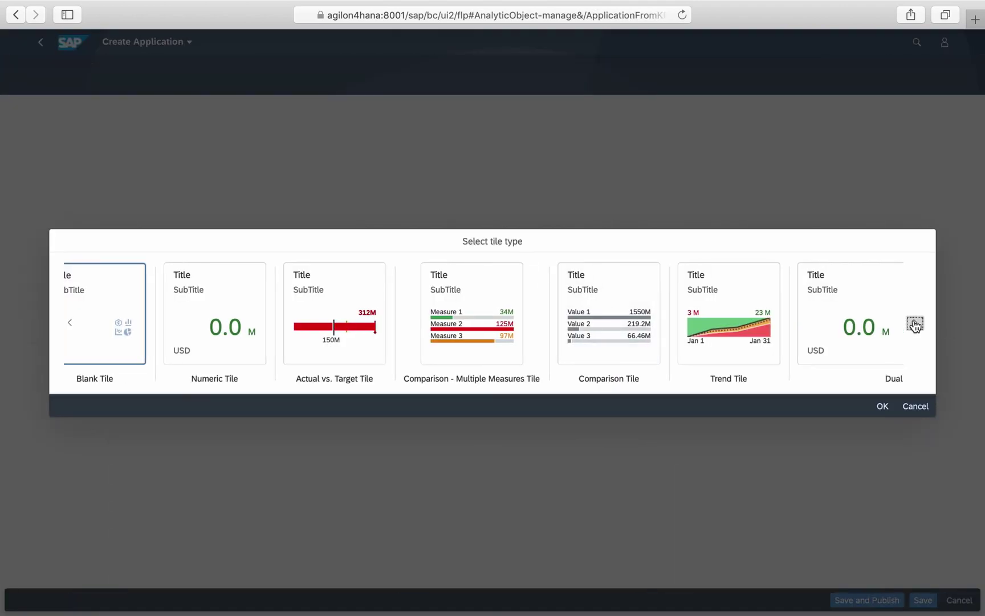
left_click(915, 325)
left_click(915, 324)
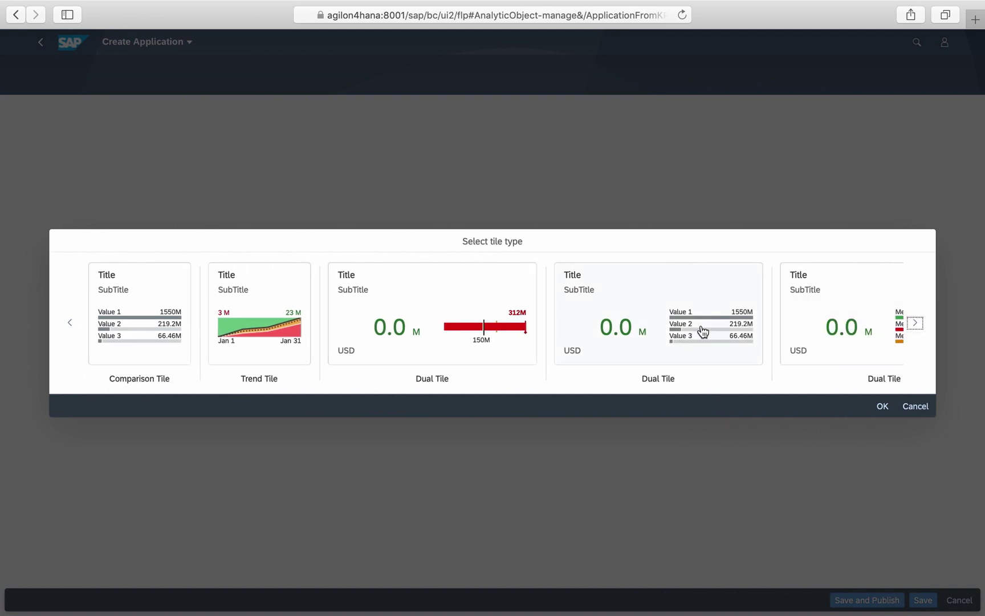
left_click(701, 331)
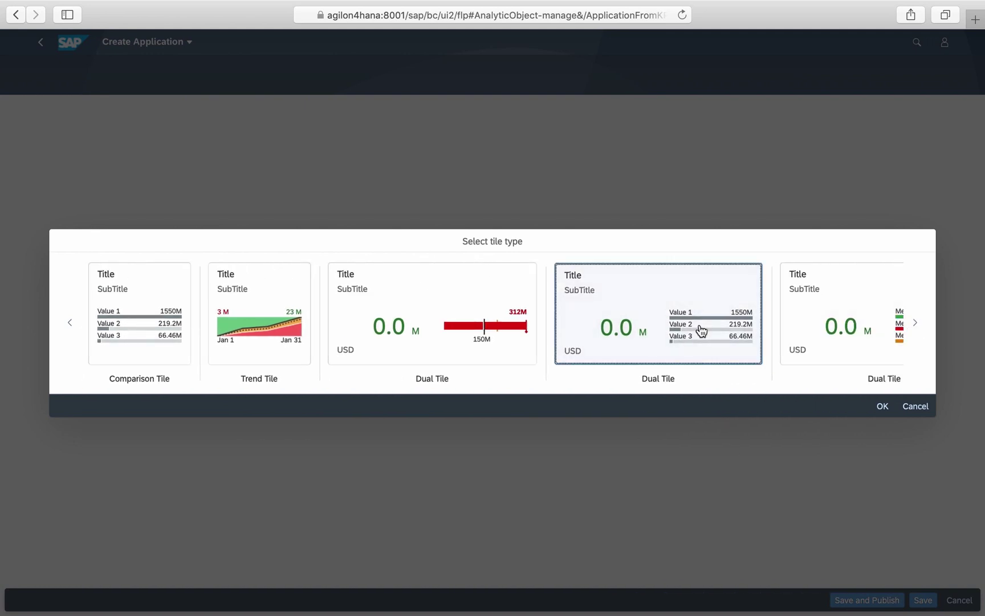
left_click(882, 405)
Set the subtitle to 'by periods' and assign the Sales - Analytics catalog.
triple_click(547, 334)
type("by periods")
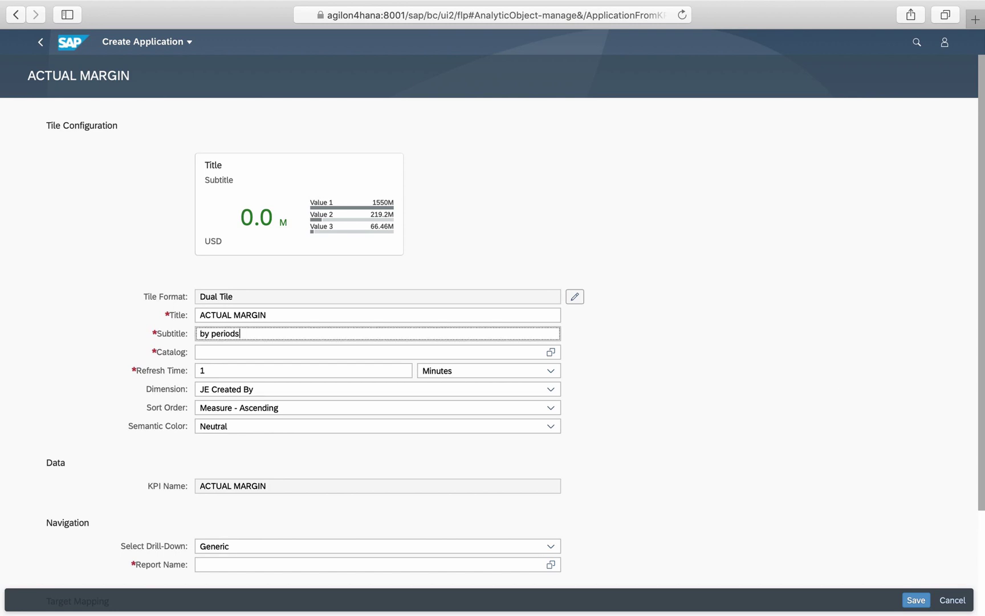
left_click(205, 352)
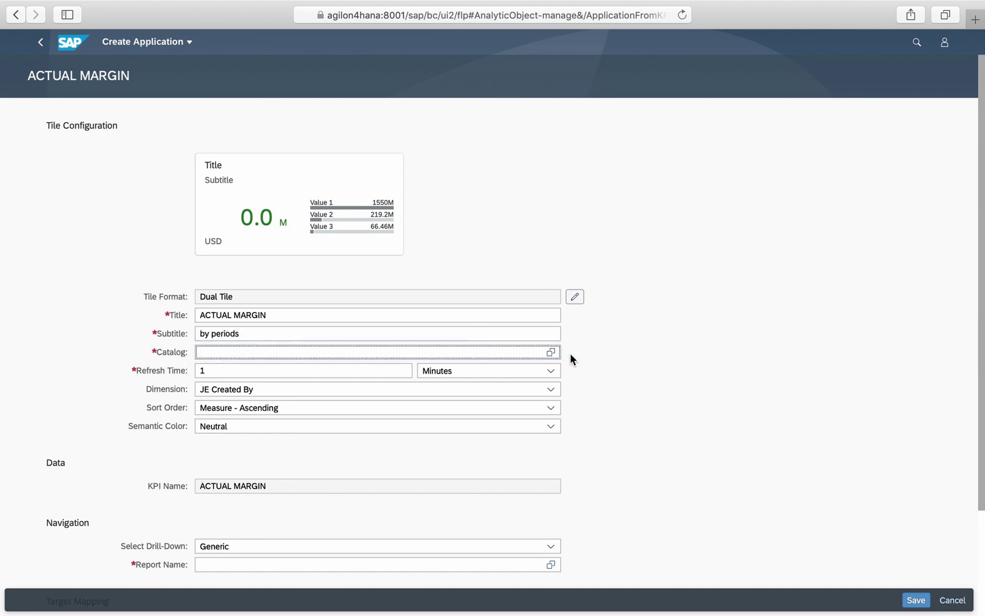
left_click(552, 353)
type("sales")
scroll(485, 311, "down", 2)
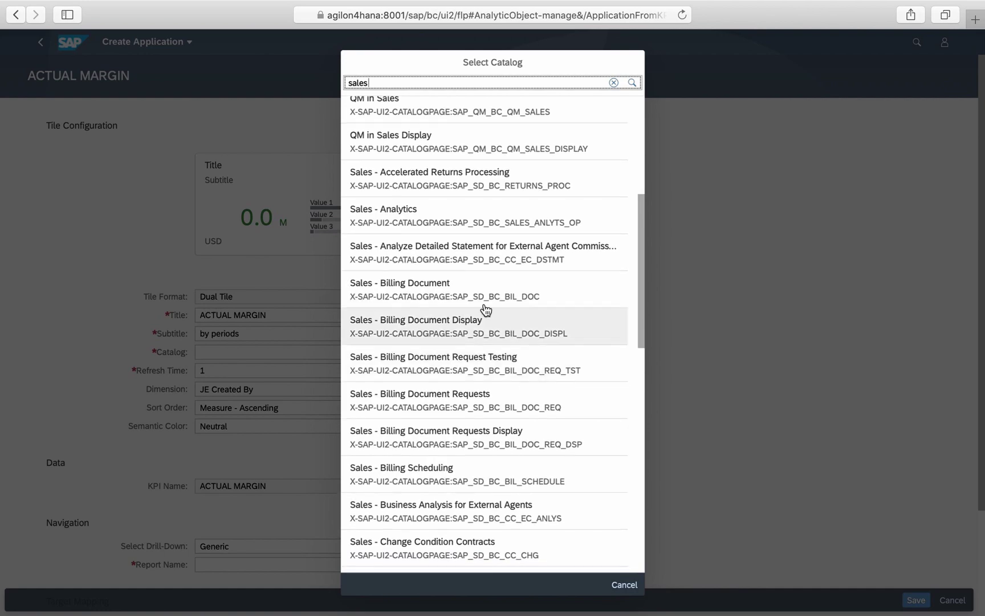
left_click(483, 212)
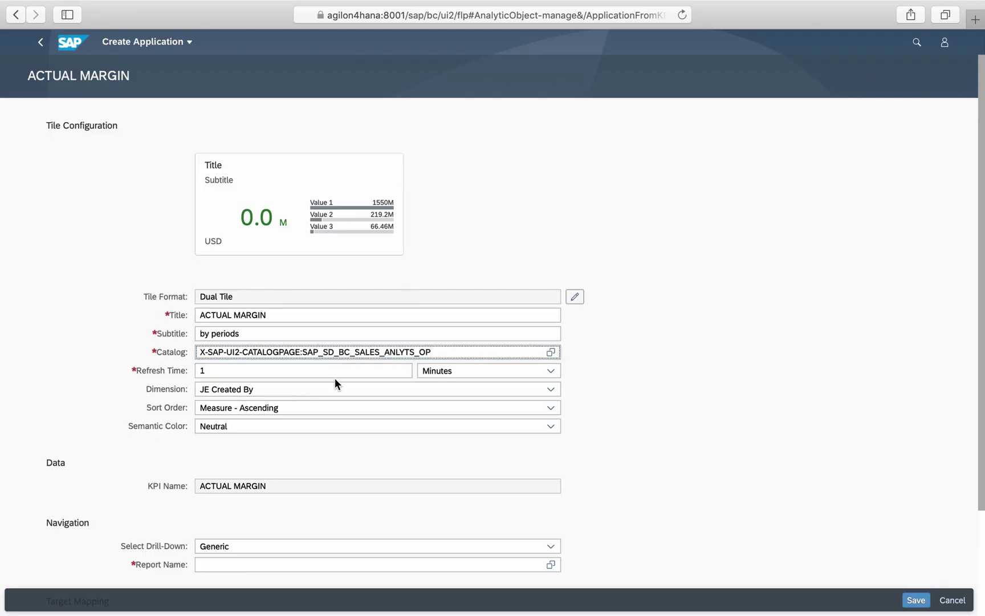
Set the tile's dimension to Fiscal Period.
left_click(334, 393)
scroll(338, 347, "down", 5)
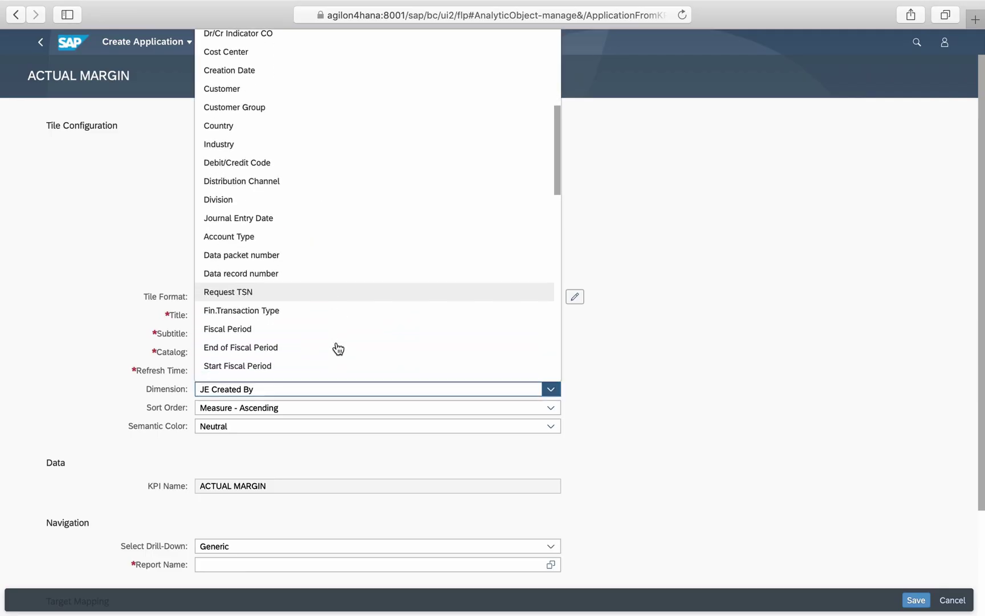
left_click(261, 329)
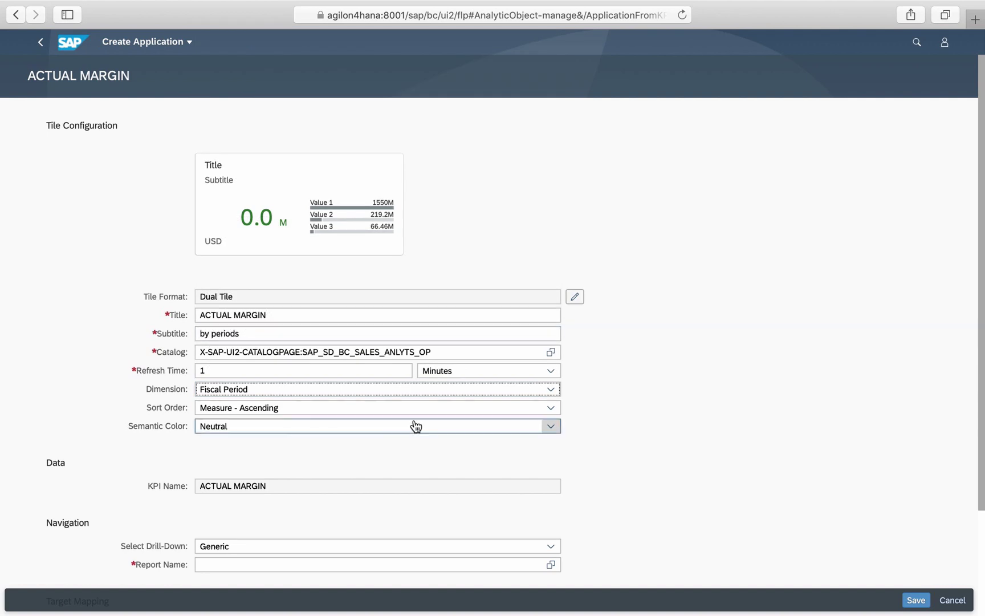
Link the ACTUAL MARGIN report and GrossMargin semantic object, then save the tile.
scroll(647, 457, "down", 3)
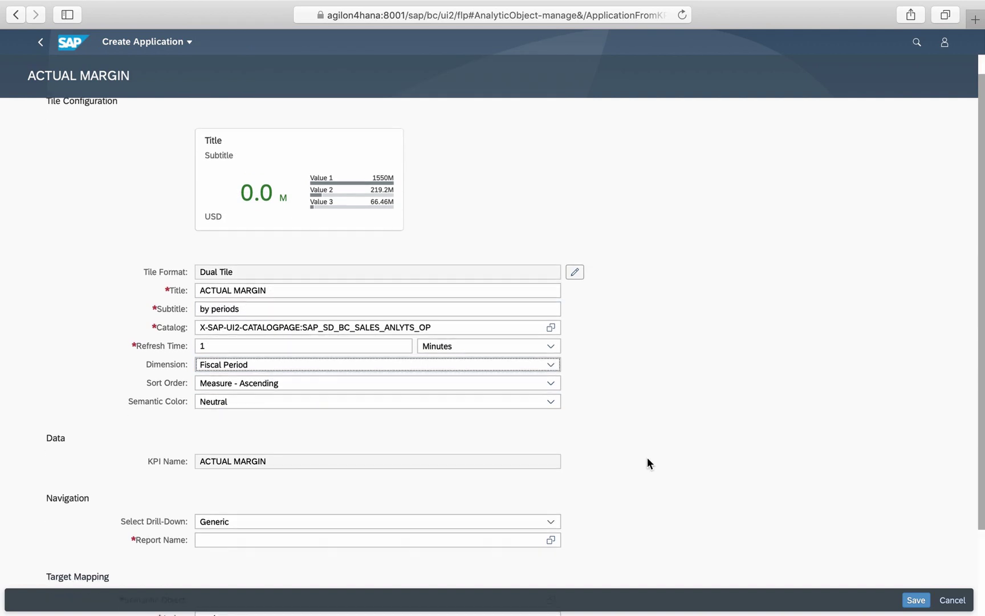
left_click(557, 484)
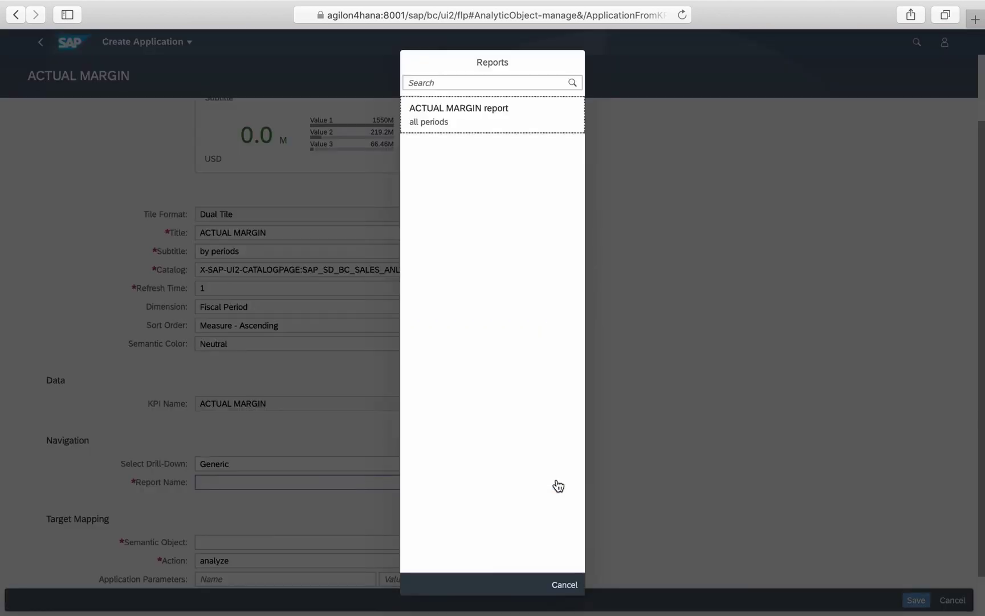
left_click(468, 125)
scroll(569, 420, "down", 2)
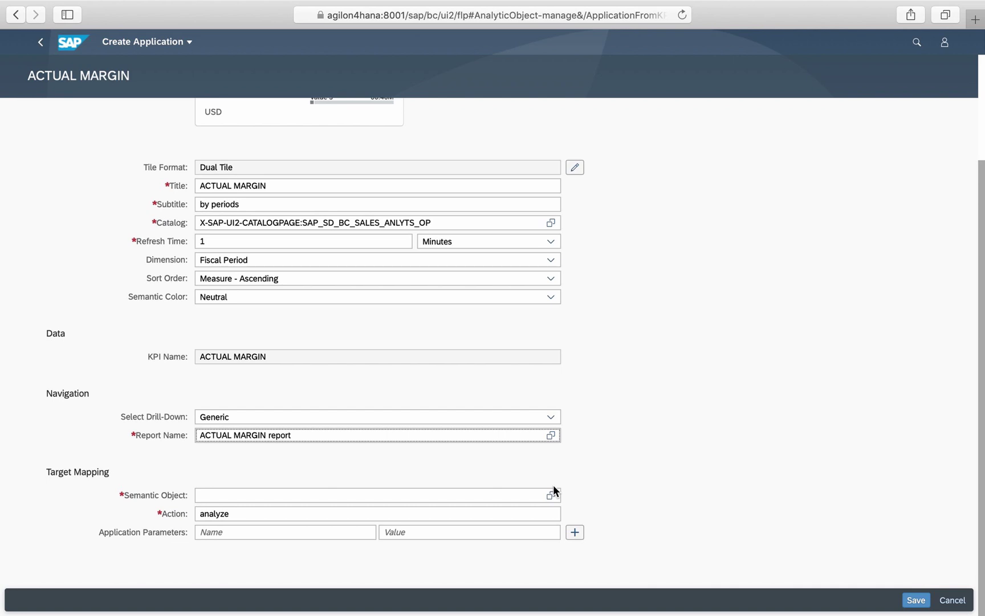
left_click(553, 489)
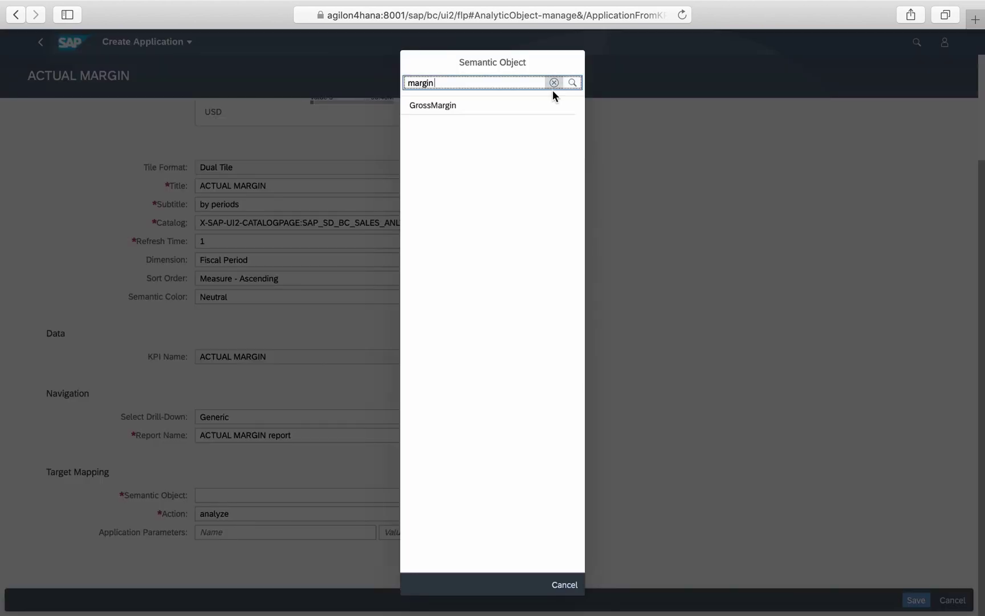
left_click(491, 109)
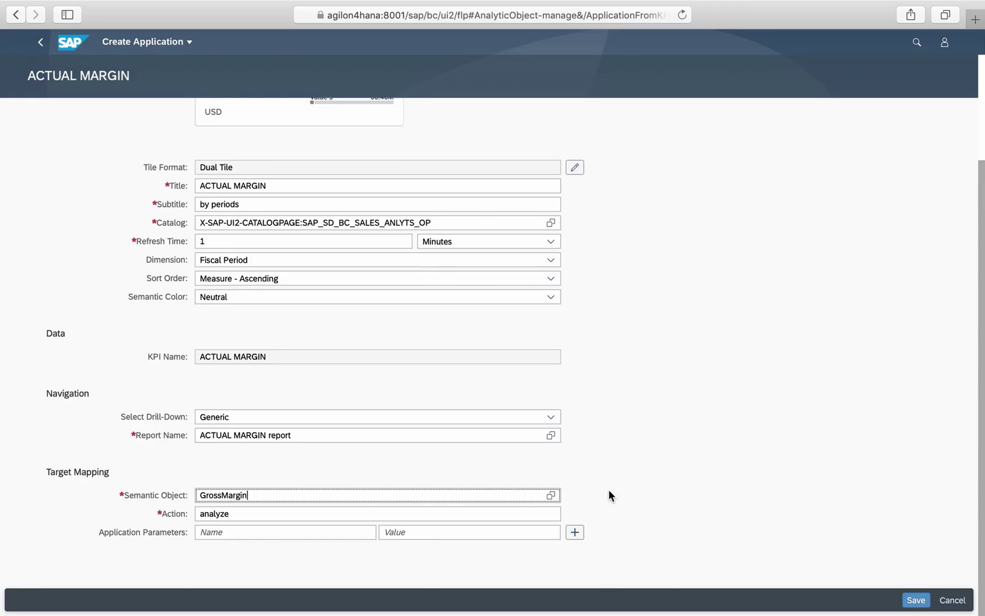
left_click(916, 600)
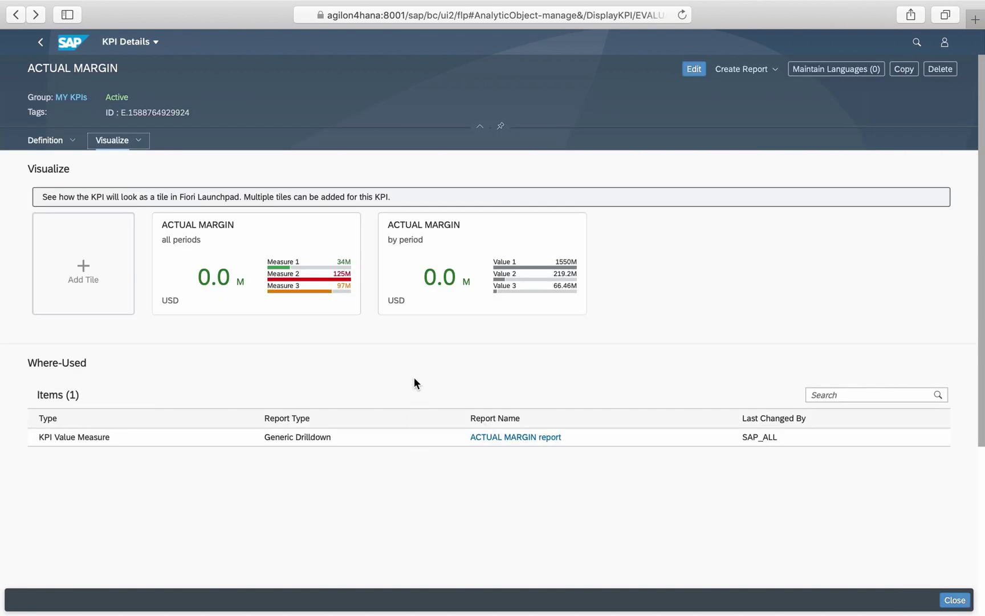
Return home and open the Sales - Analytics catalog in the App Finder.
left_click(160, 41)
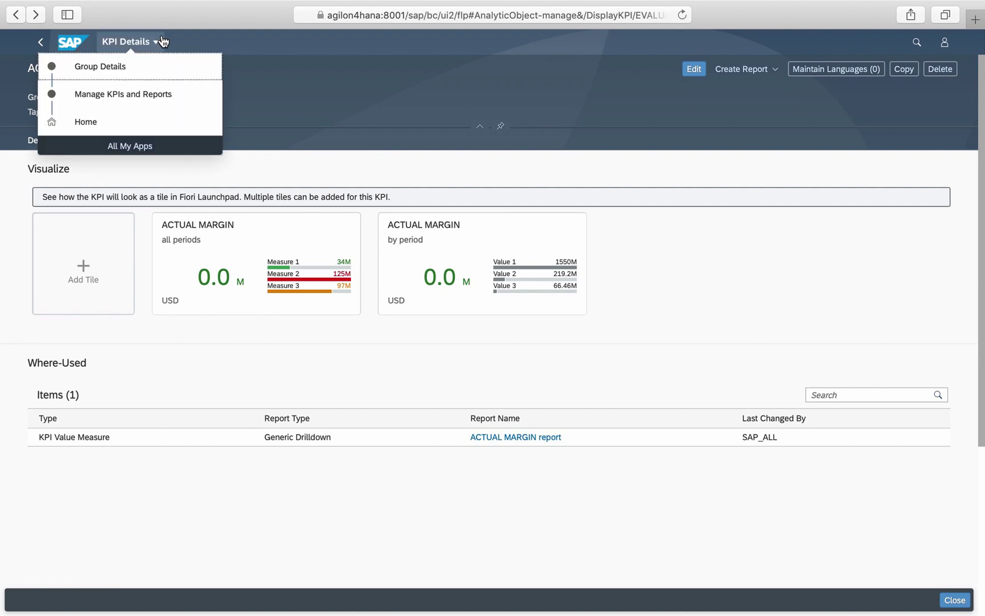
left_click(104, 122)
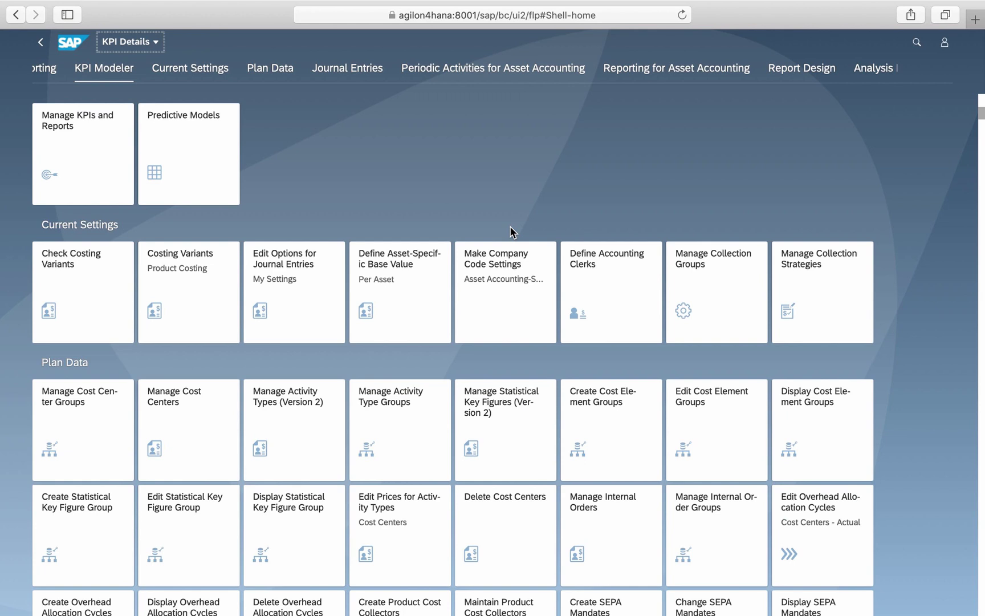
left_click(946, 43)
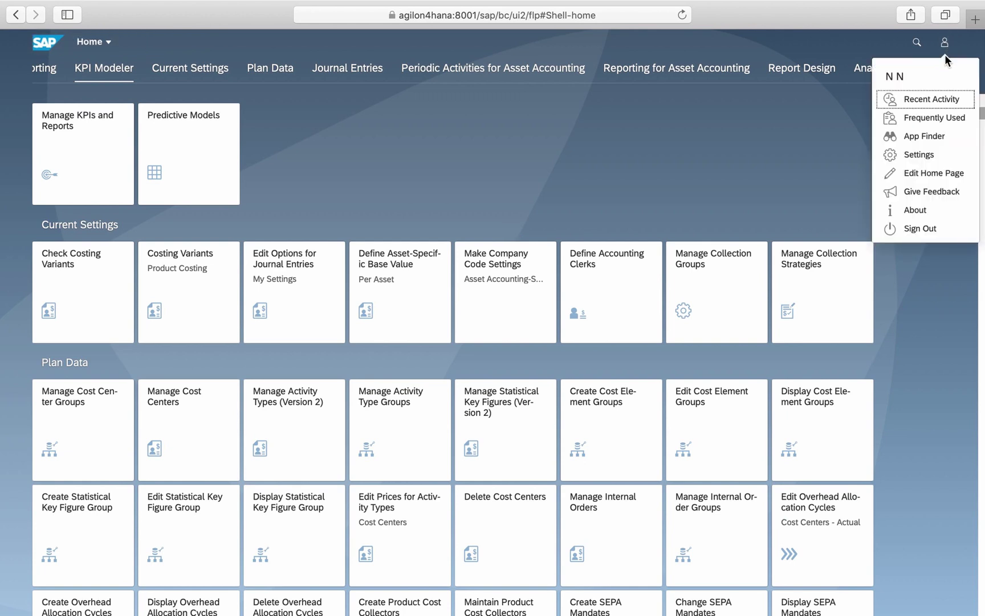
left_click(941, 137)
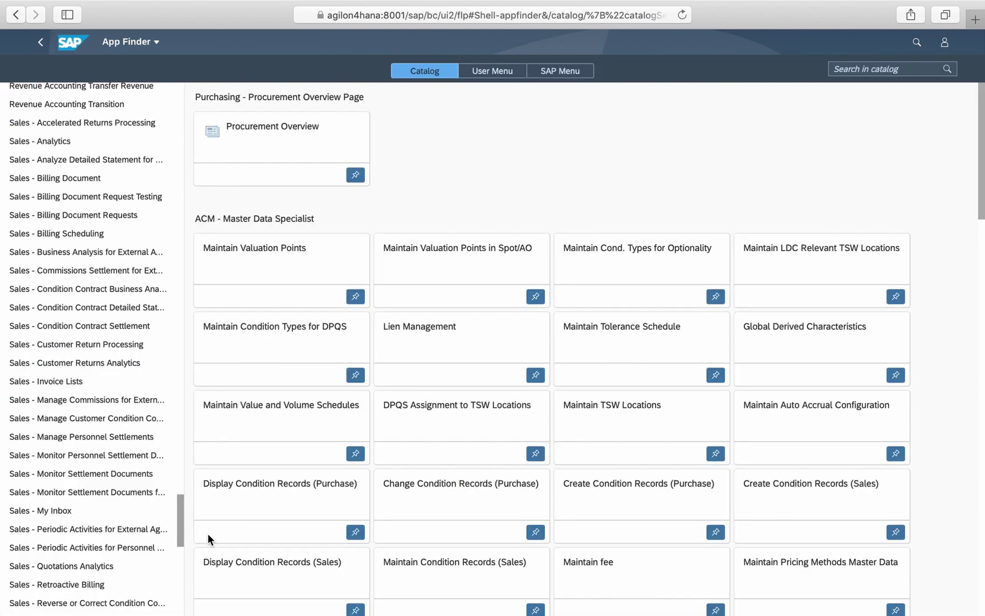
left_click(126, 142)
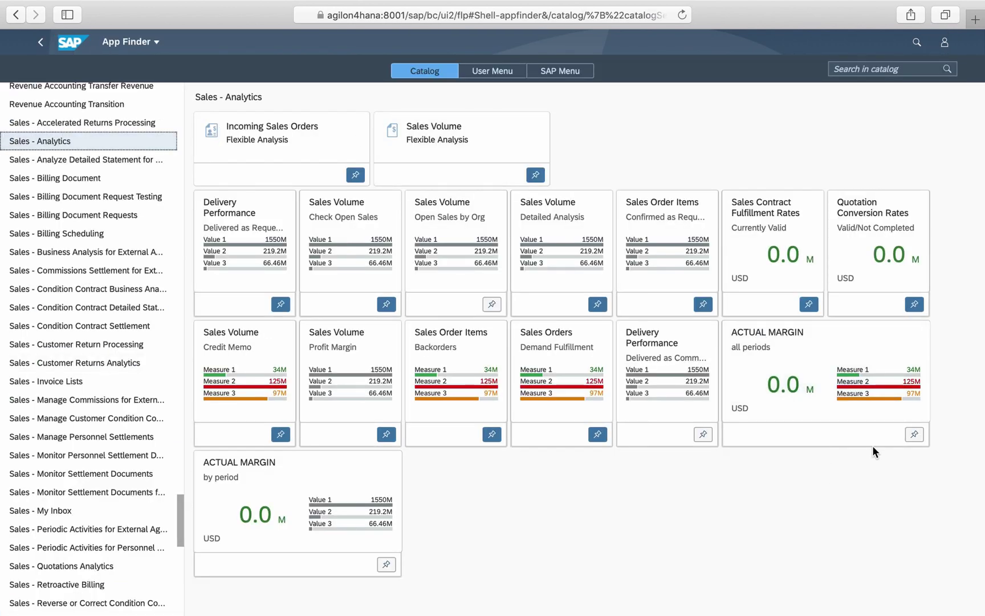
Add the all-periods and by-periods ACTUAL MARGIN tiles to group 4. Reporting.
left_click(914, 434)
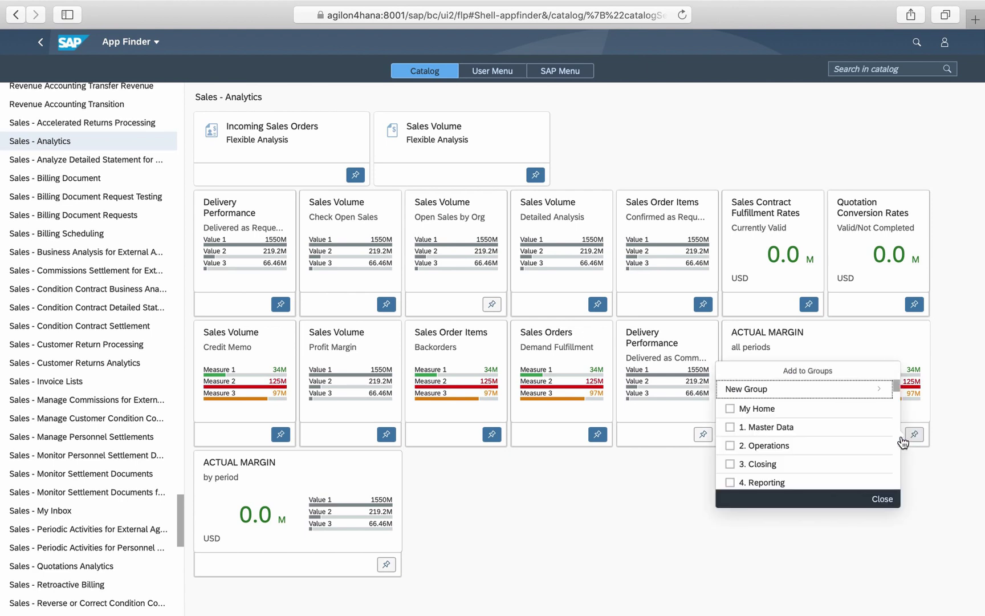
left_click(763, 481)
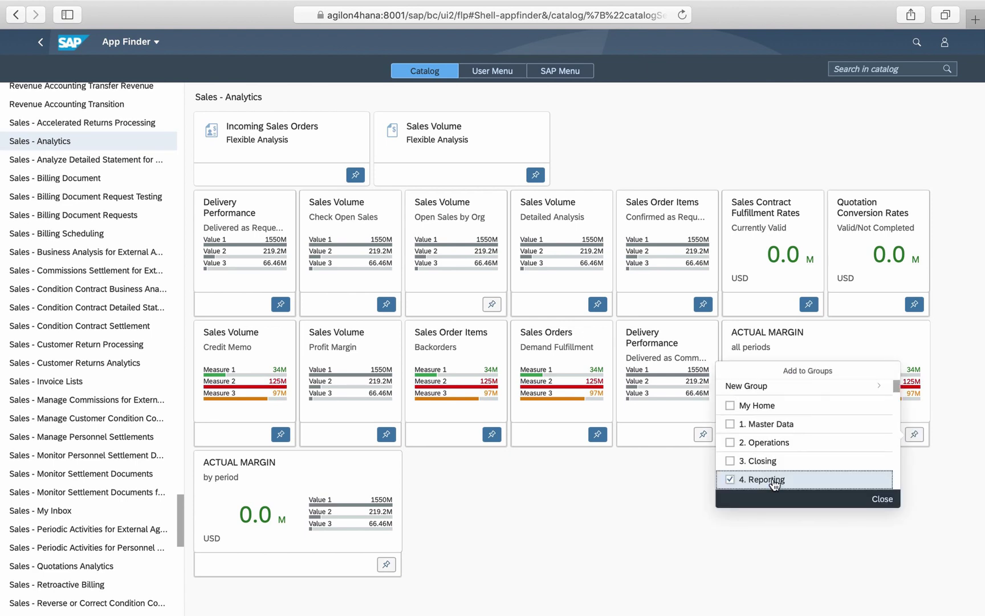
left_click(882, 498)
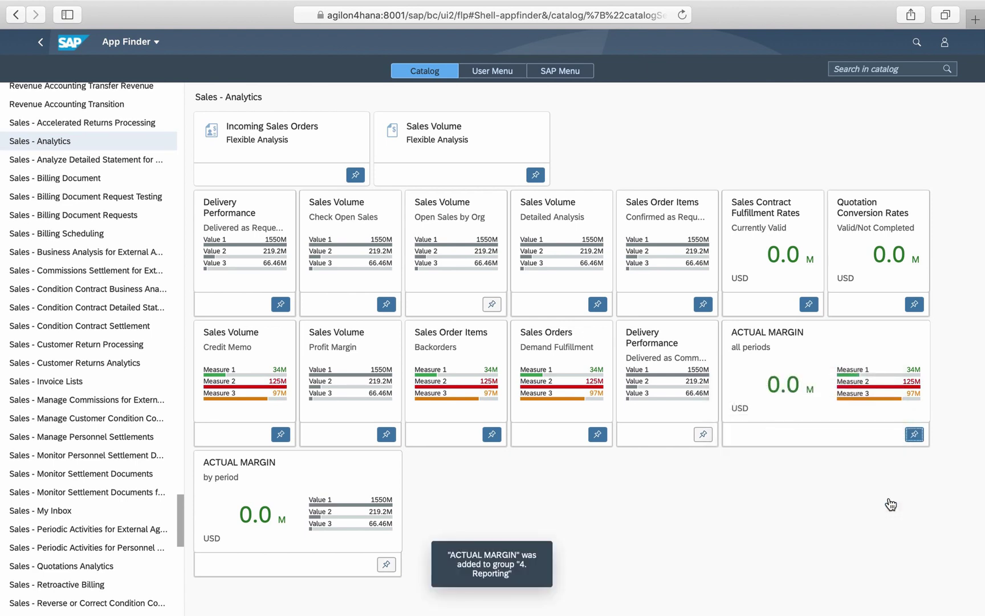
left_click(386, 564)
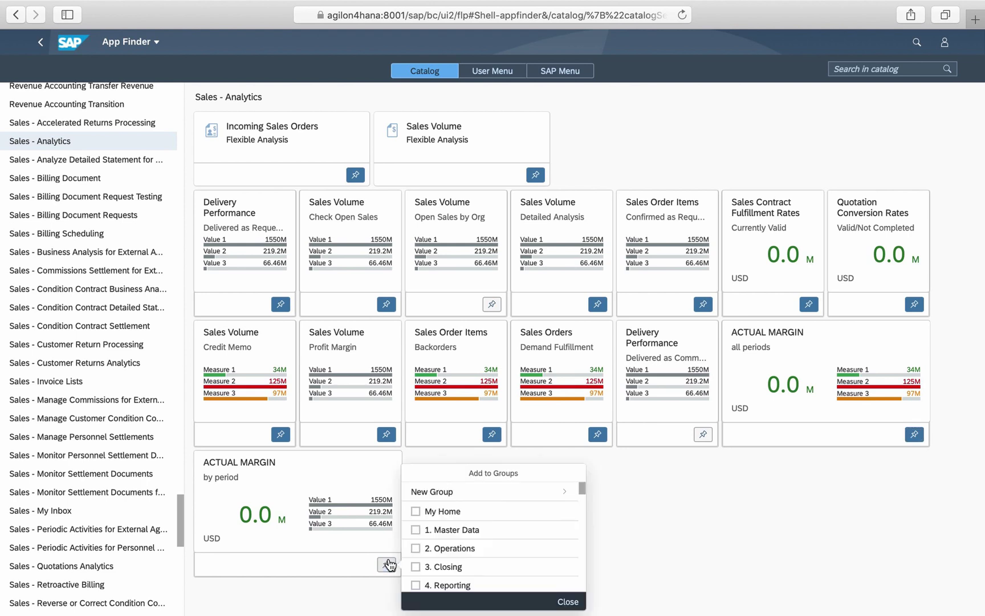
left_click(472, 584)
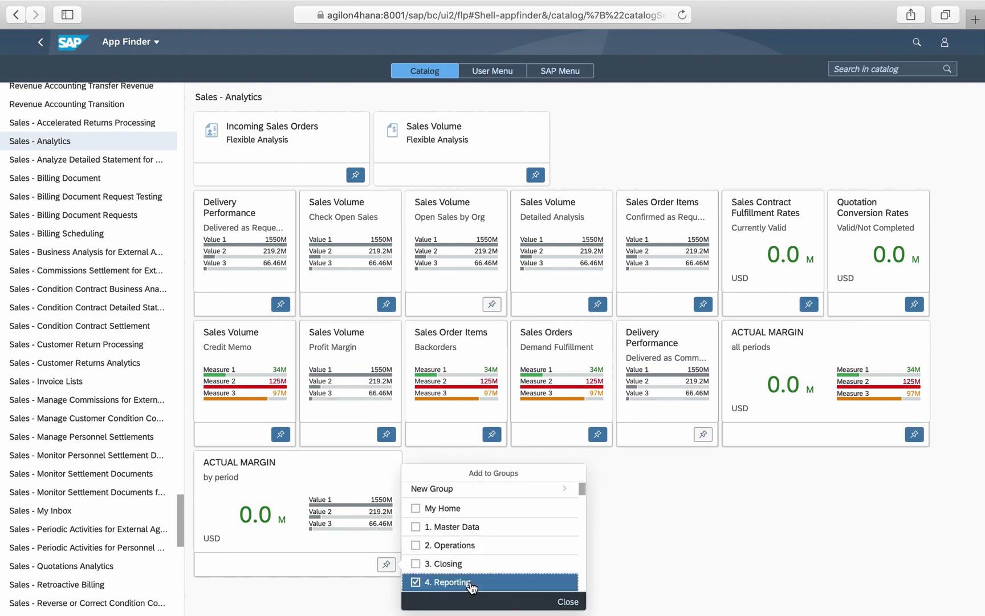
left_click(563, 602)
left_click(160, 43)
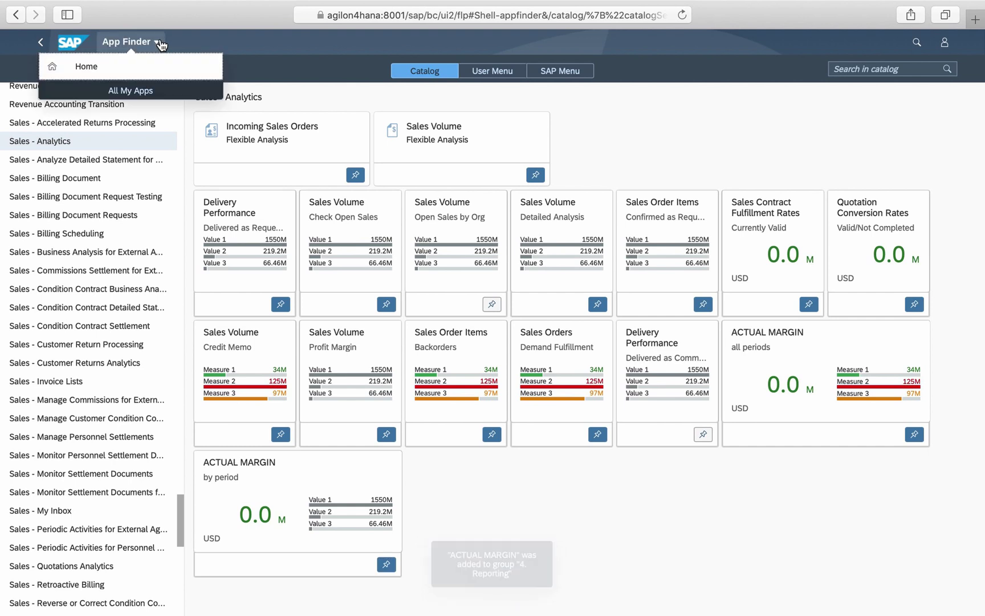
From Home, open the ACTUAL MARGIN 'all periods' tile in the 4. Reporting group.
left_click(82, 64)
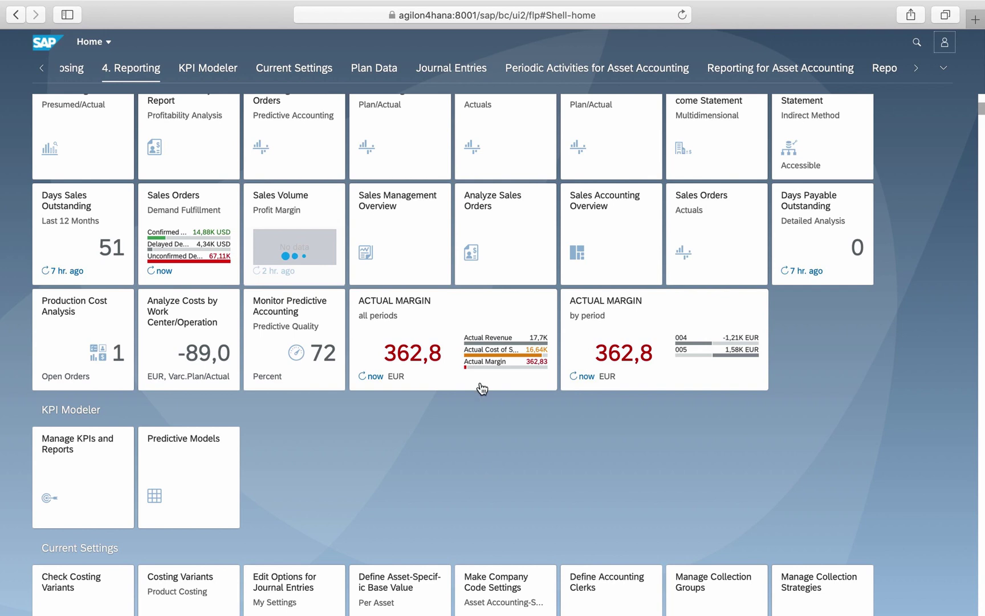
left_click(486, 310)
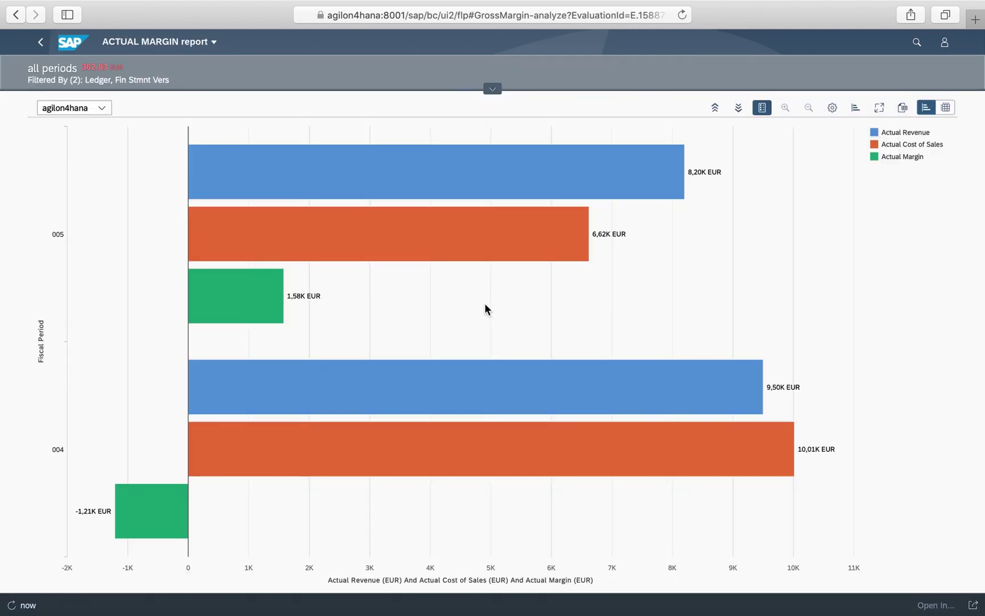
Remove Fiscal Period in View Settings and switch the ACTUAL MARGIN report to table view.
left_click(832, 113)
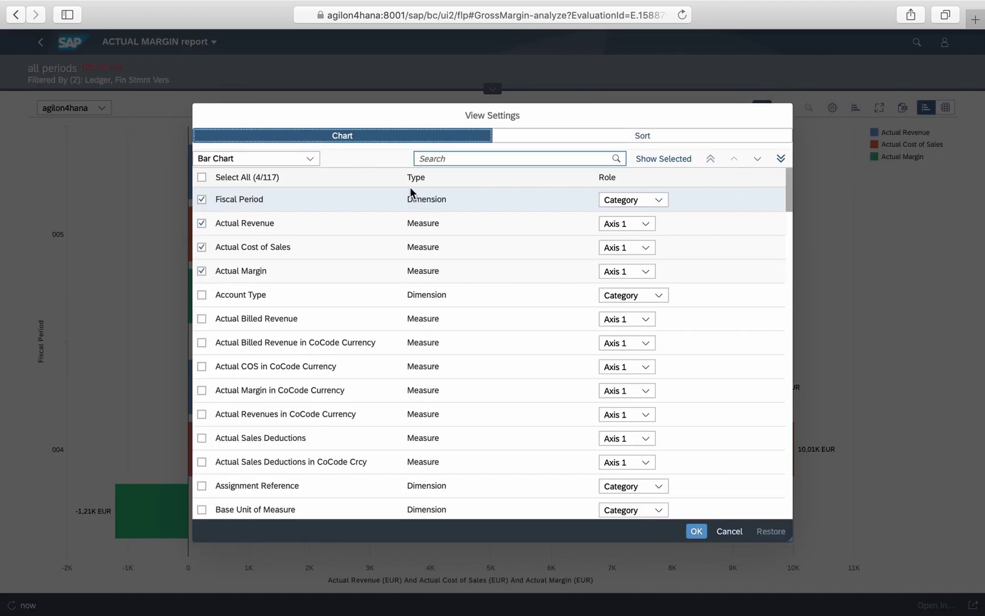
left_click(202, 199)
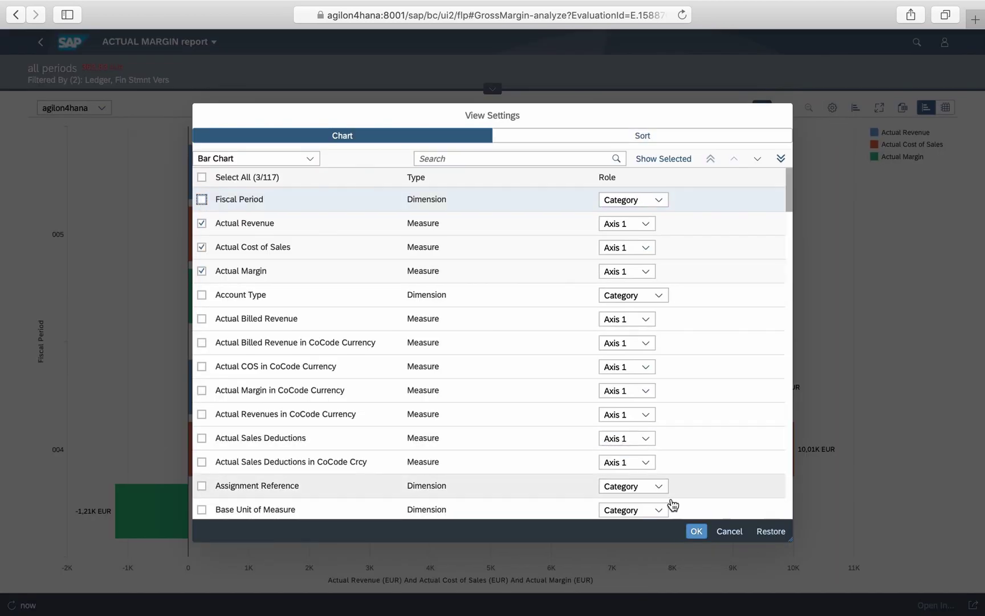
left_click(696, 532)
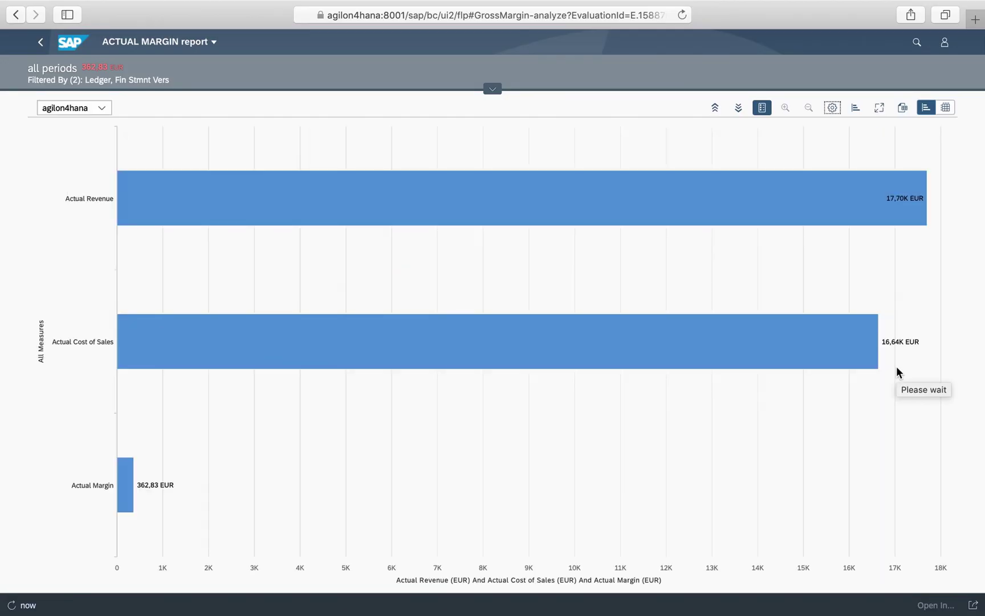
left_click(950, 105)
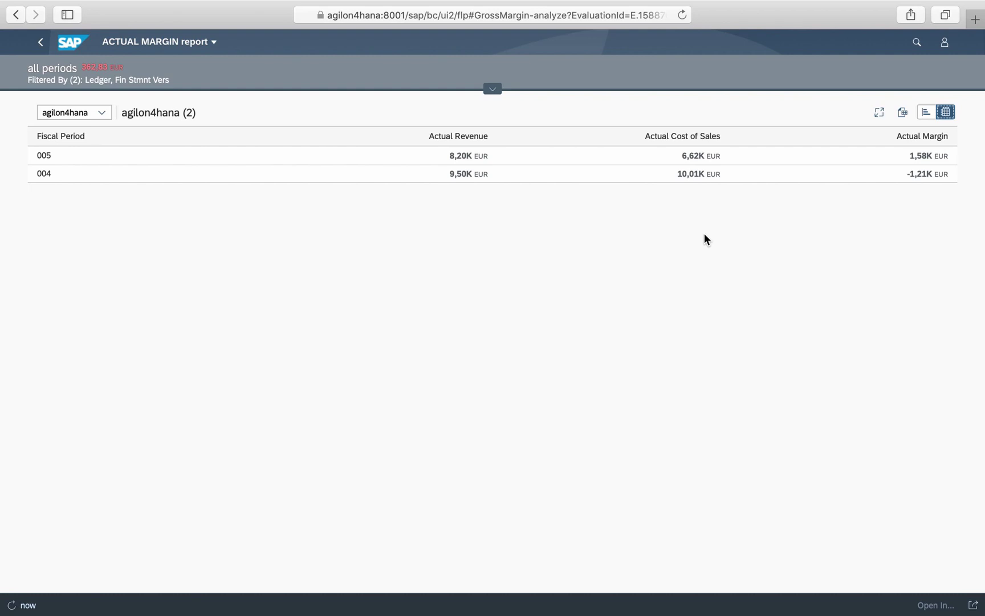